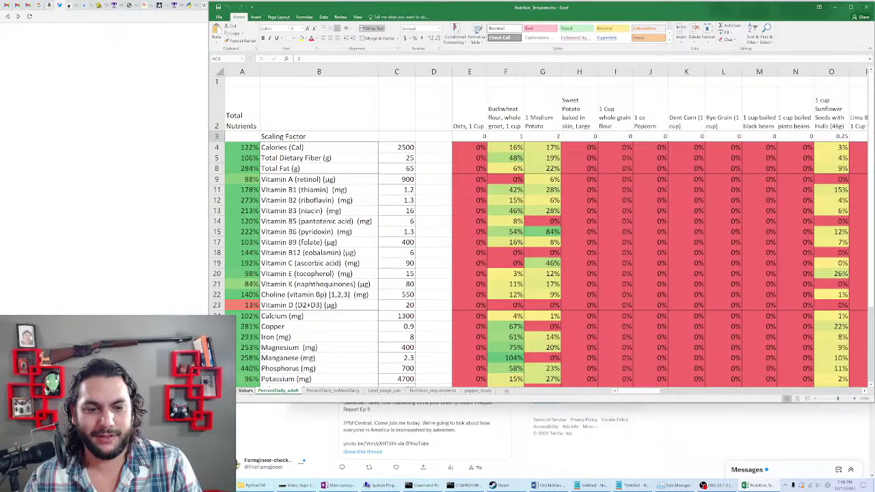
Hide columns H through N, from sweet potato to boiled pinto beans, on the PercentDaily_adult sheet.
left_click(245, 390)
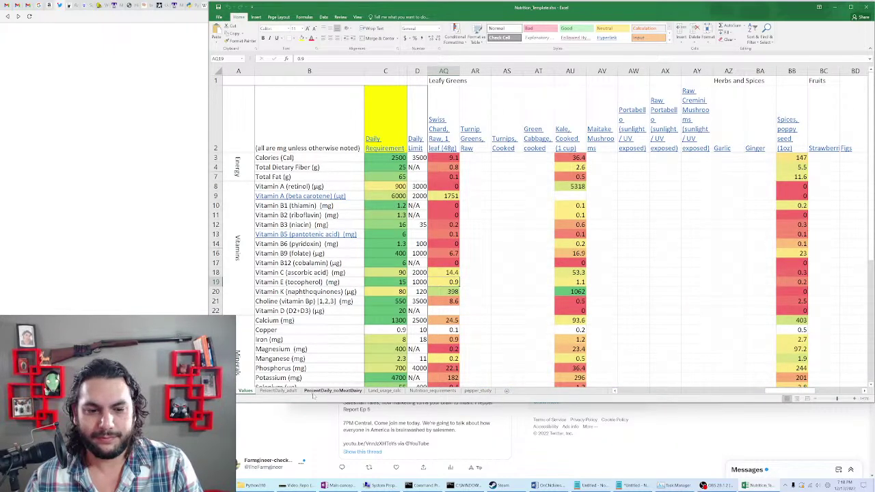
left_click(277, 390)
left_click_drag(576, 72, 812, 71)
right_click(688, 76)
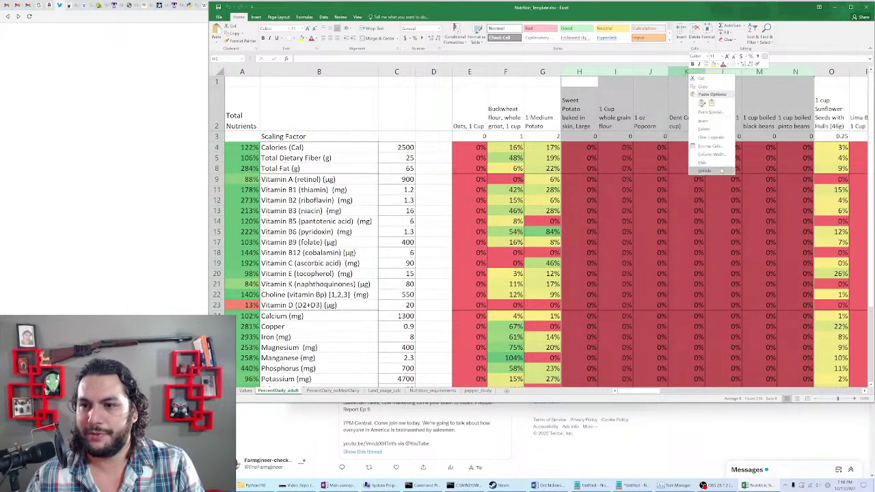
left_click(711, 165)
Enlarge the workbook window to show more rows and hide the Lima Beans column.
left_click_drag(596, 405, 604, 472)
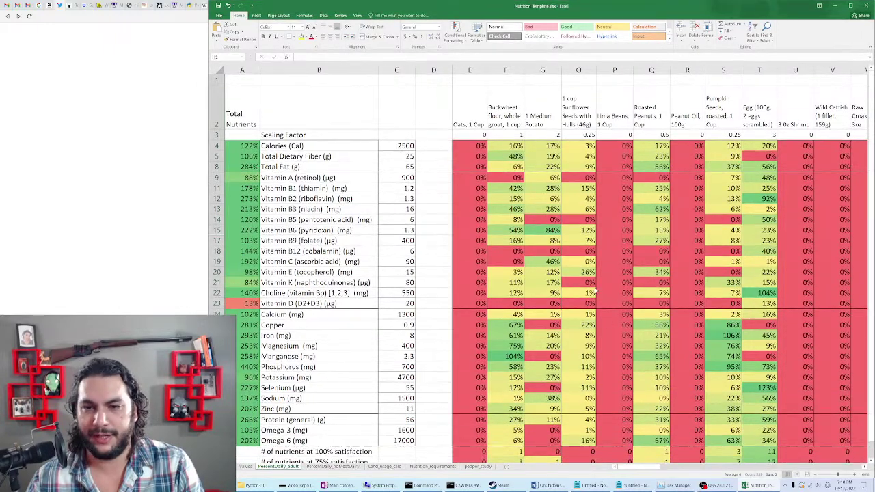
scroll(596, 294, "down", 3)
scroll(633, 311, "up", 3)
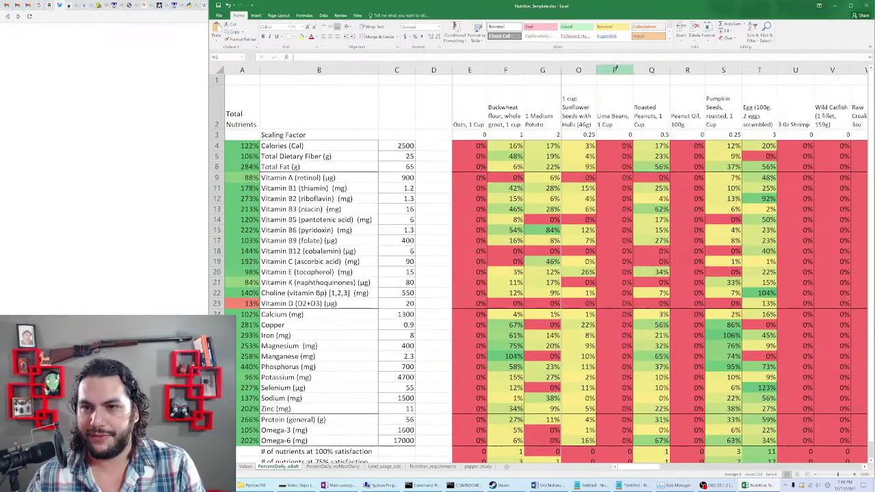
right_click(616, 71)
left_click(638, 158)
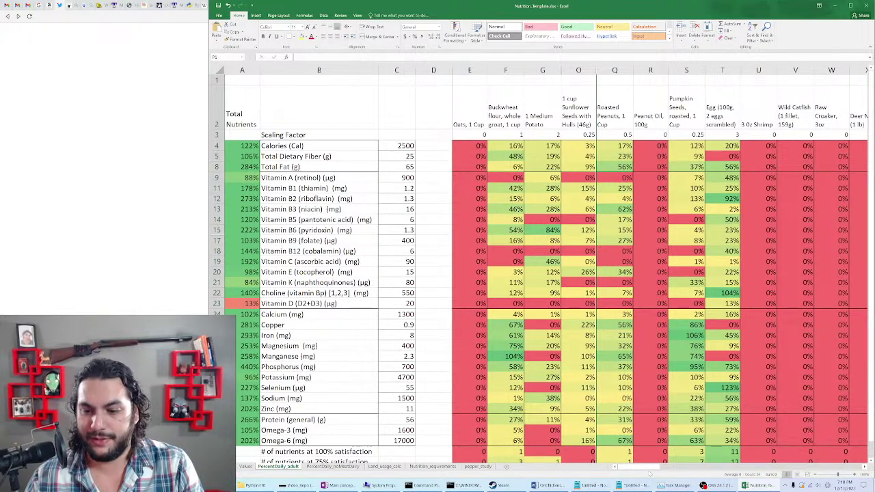
Hide the Peanut Oil column together with the shrimp, wild catfish, raw croaker and deer meat columns.
scroll(677, 470, "right", 3)
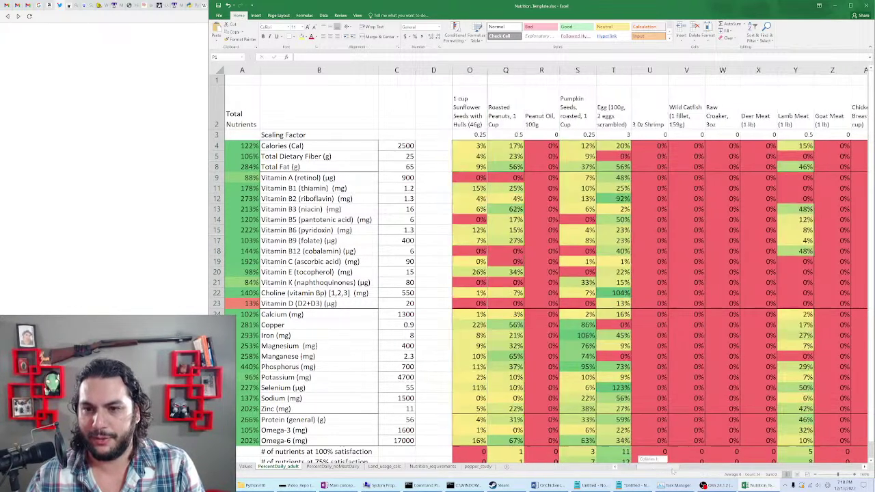
left_click(542, 70)
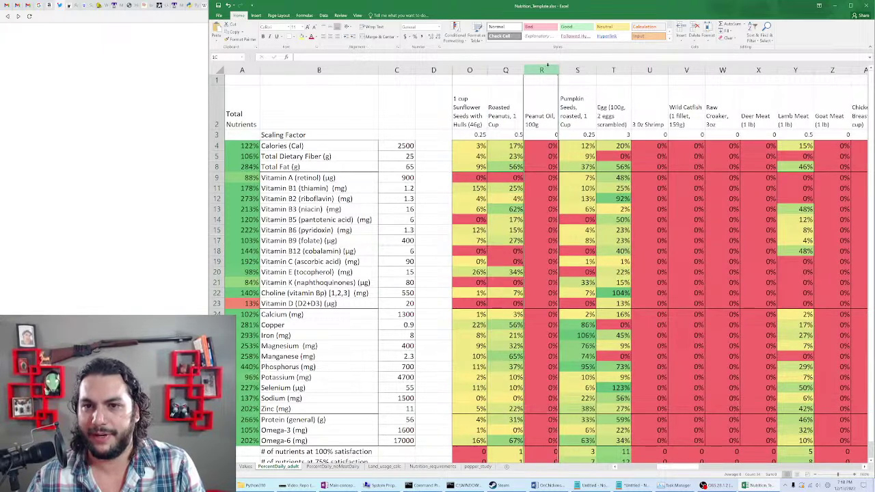
left_click_drag(650, 70, 727, 70)
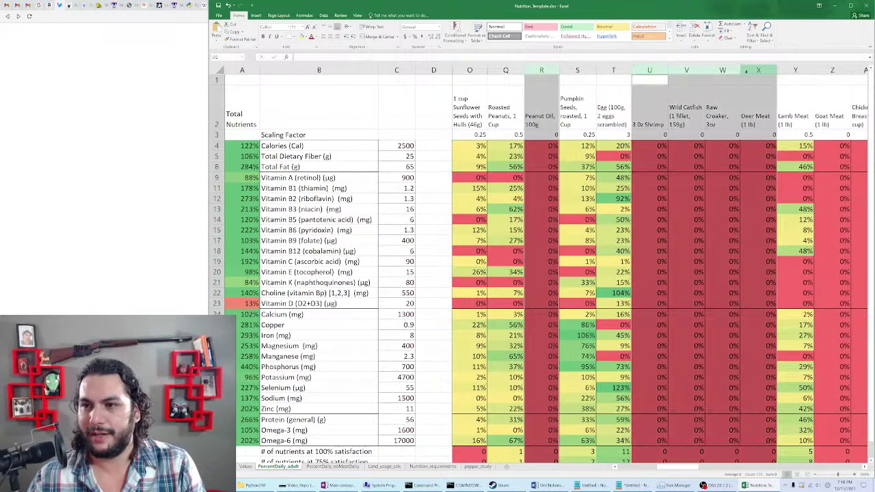
right_click(727, 71)
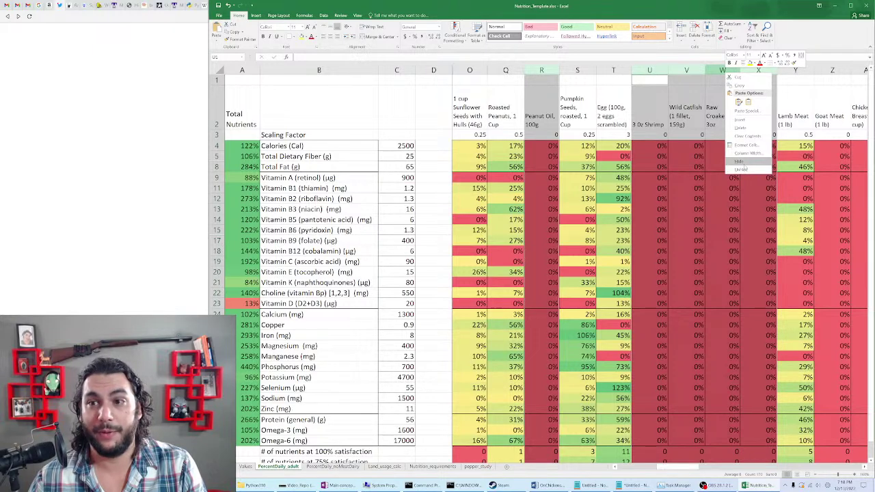
left_click(742, 163)
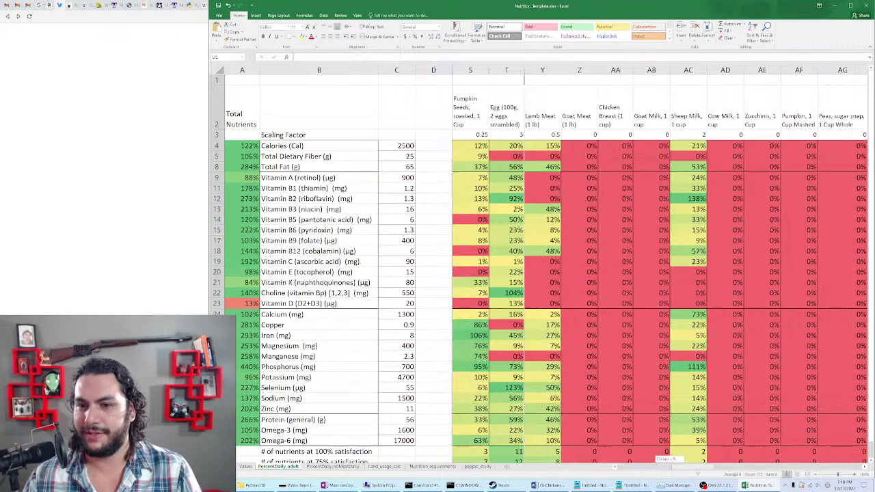
Undo all the column hiding on the PercentDaily_adult sheet.
key("ctrl+z")
key("ctrl+z")
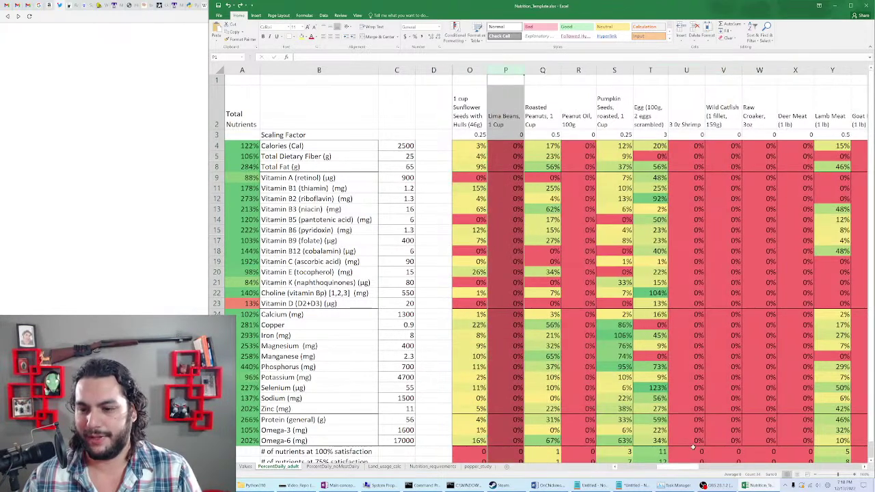
key("ctrl+z")
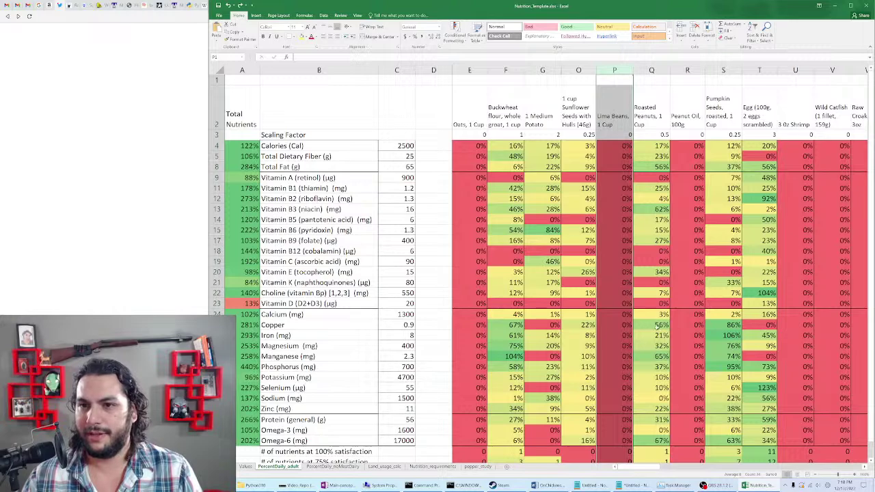
key("ctrl+z")
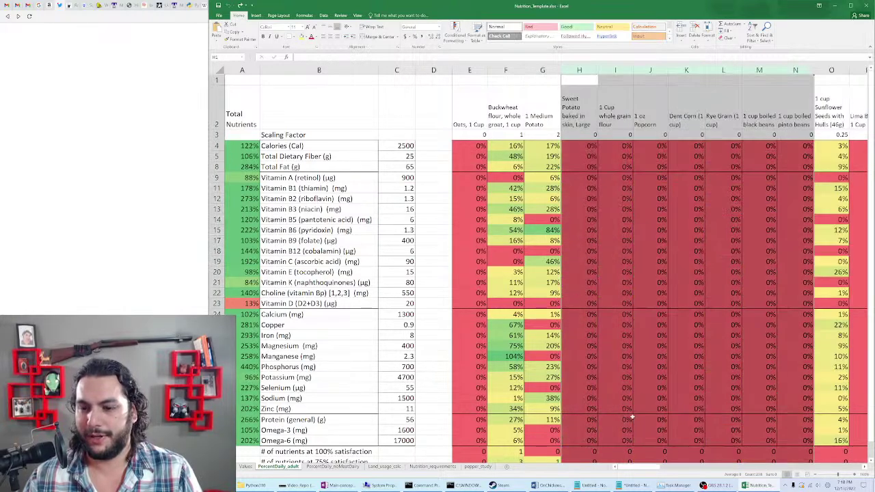
Set the scaling factor for "Apples, 1 Cup" to 1 and check its fiber and vitamin A percentages.
left_click_drag(636, 468, 821, 460)
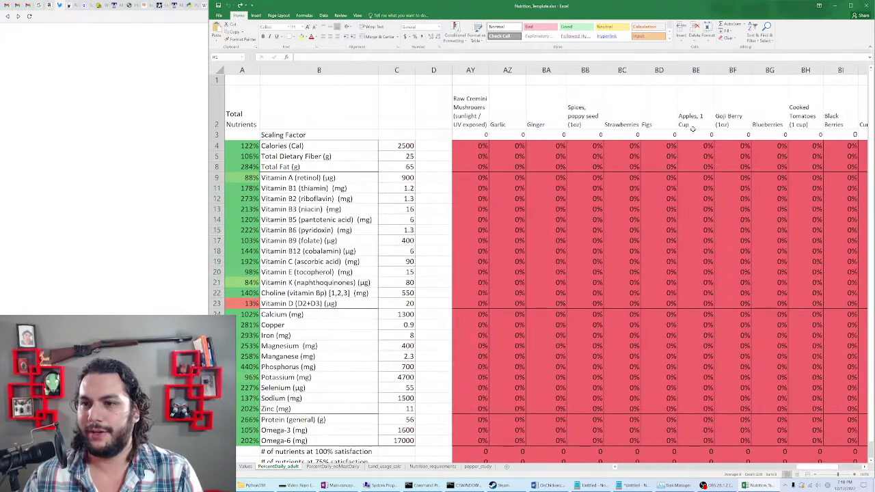
left_click(693, 133)
type("1")
key("Return")
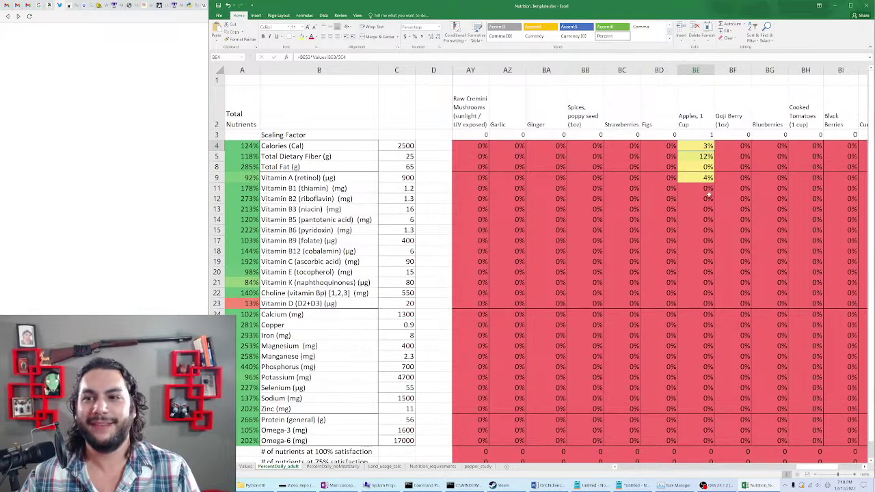
left_click(703, 157)
left_click(692, 178)
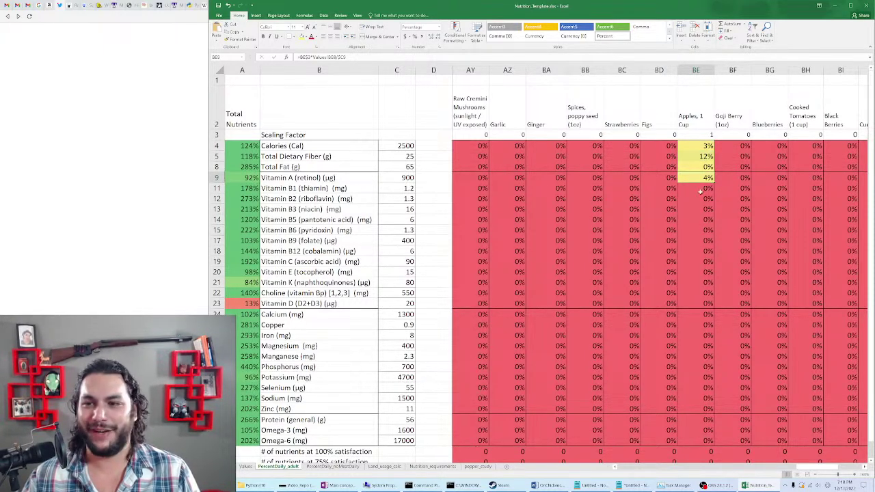
Show the Values sheet, then switch to the web browser and open nutritiondata.self.com in a new tab.
left_click(246, 467)
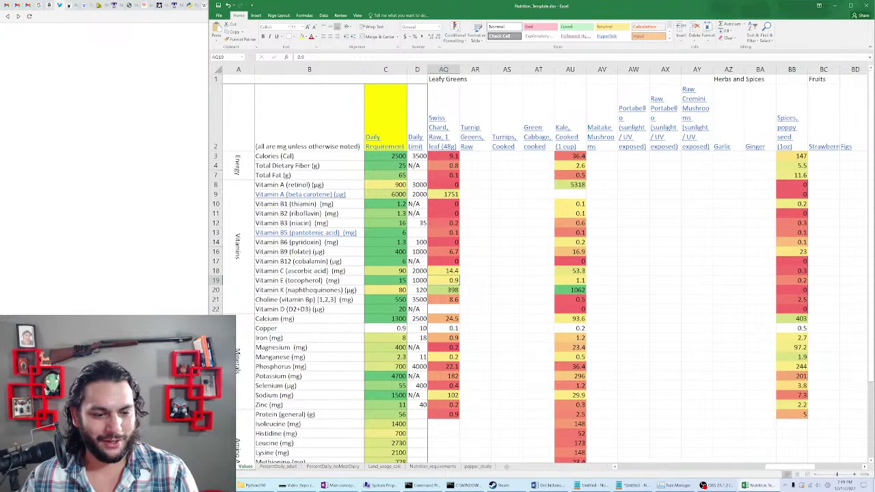
key("alt+Tab")
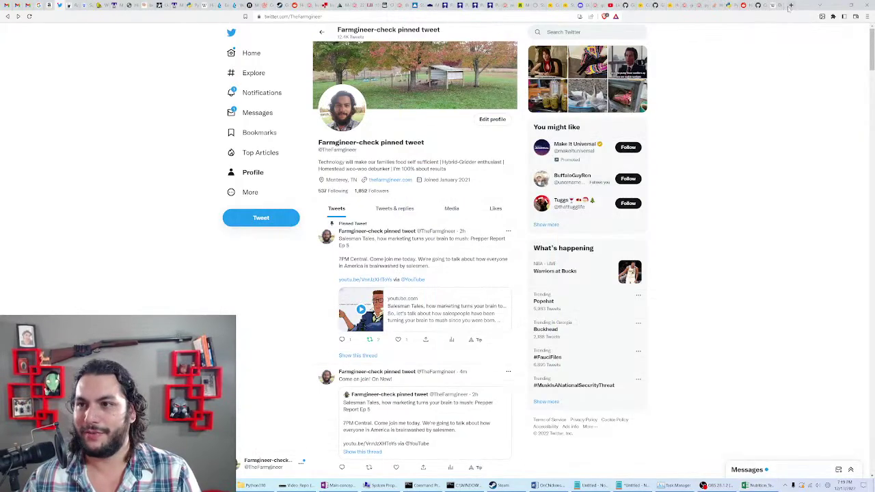
left_click(792, 6)
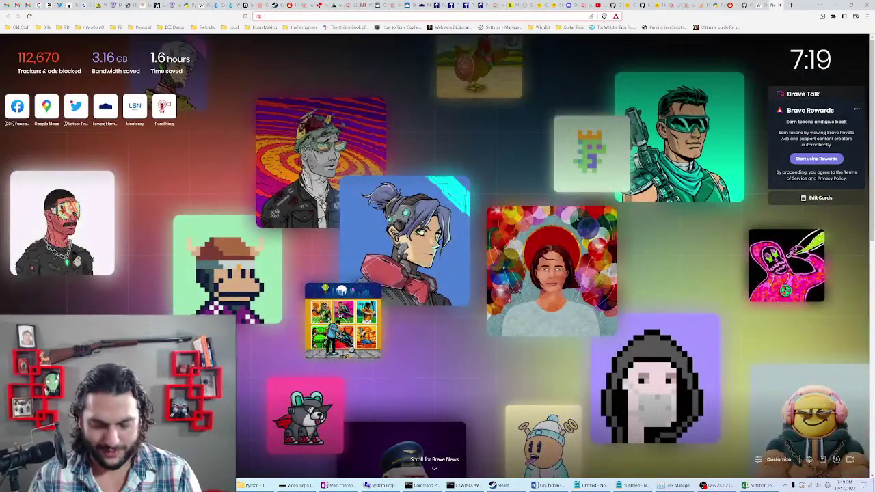
type("self")
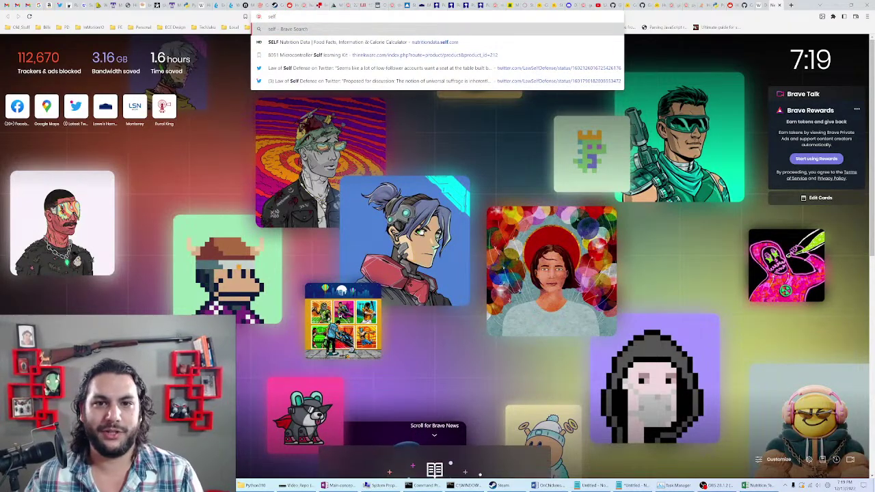
key("Down")
key("Return")
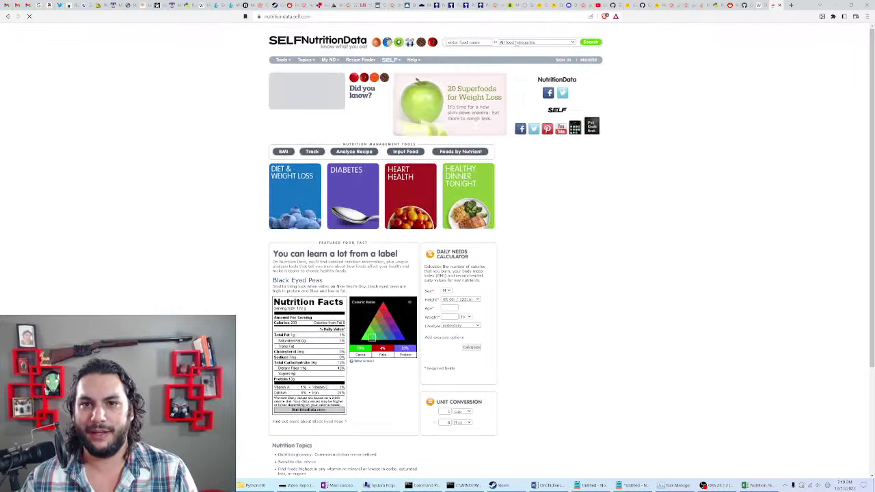
Search for apples, narrow the results to Fruits and Fruit Juices, and open the entry for raw apples with skin.
left_click(476, 43)
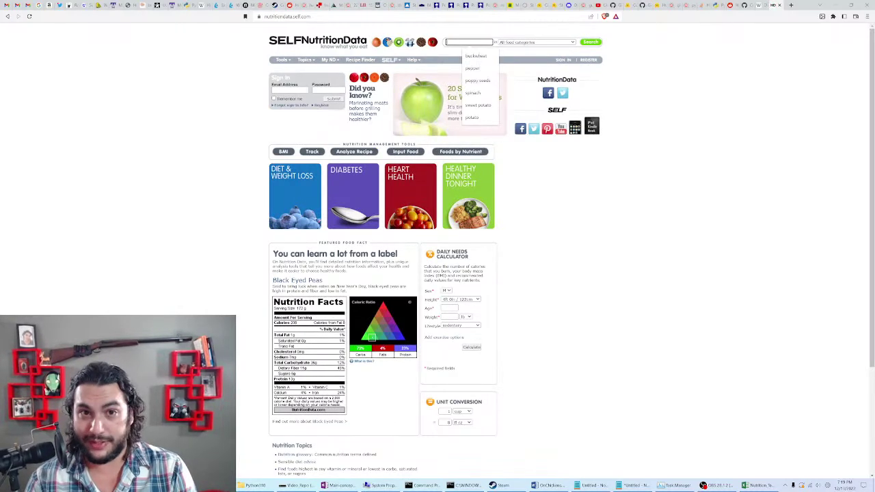
type("apples")
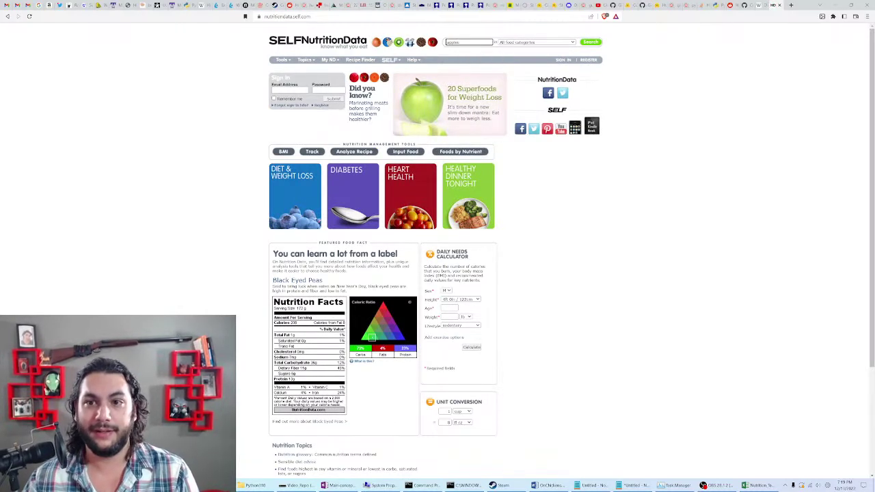
left_click(591, 42)
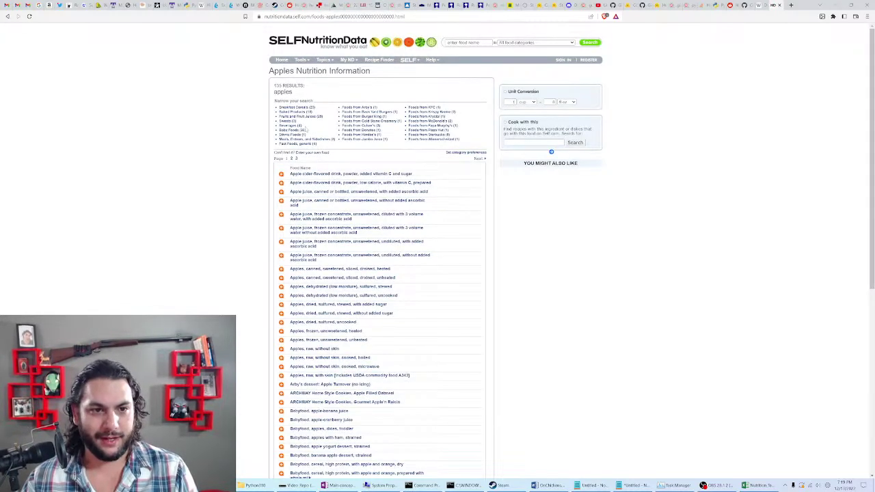
left_click(301, 117)
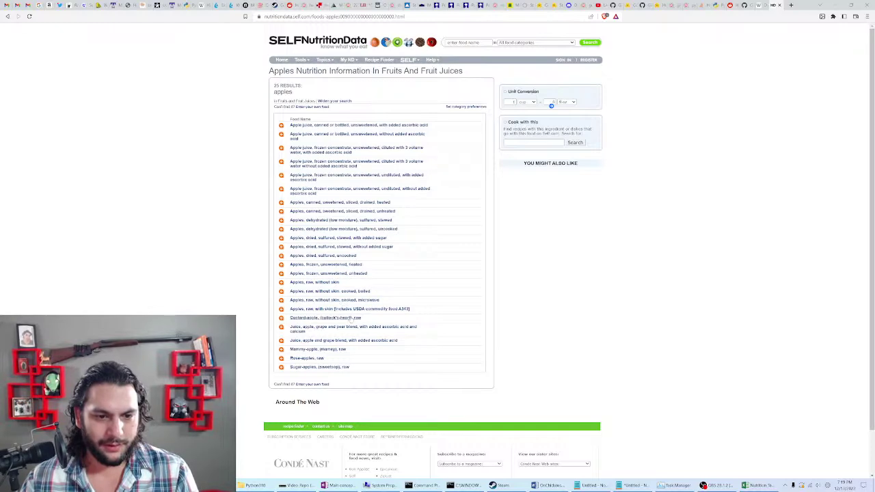
left_click(358, 310)
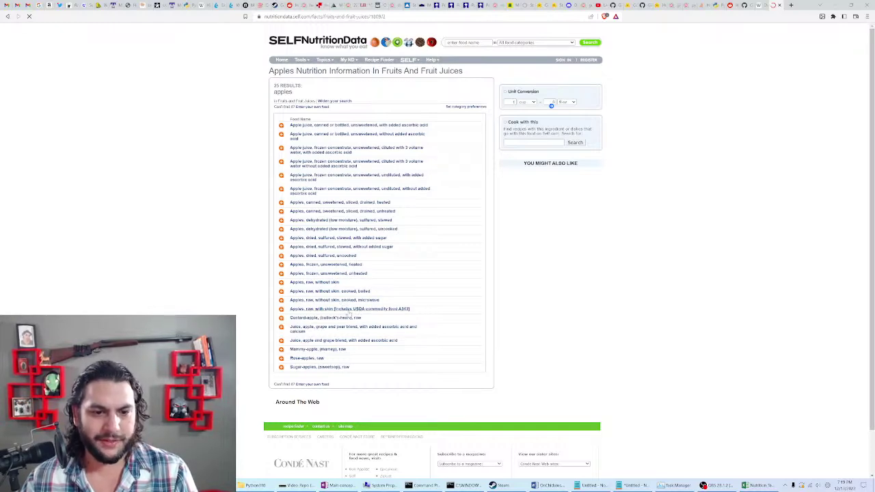
Enlarge the page, set the serving size to 1 large (3-1/4" dia) (223g), and review the apple's nutrition information.
scroll(561, 349, "down", 2)
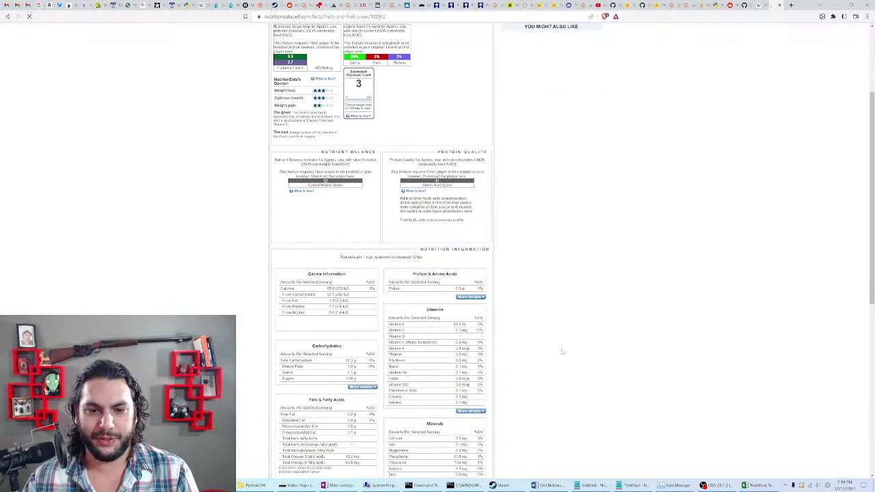
key("ctrl+plus")
key("ctrl+plus")
scroll(559, 351, "down", 4)
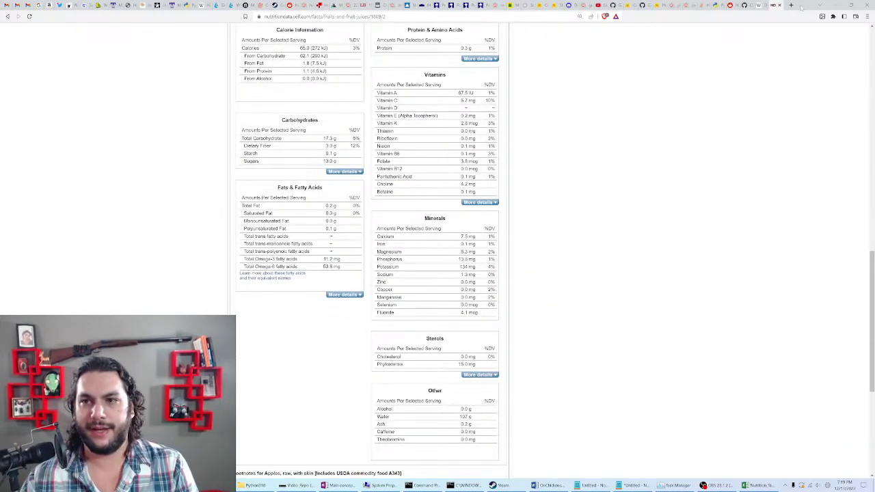
scroll(481, 259, "up", 5)
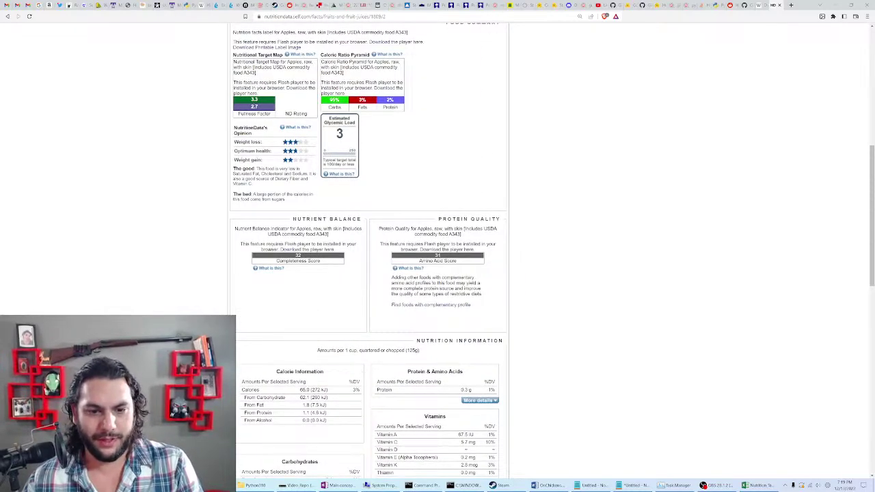
scroll(369, 250, "up", 3)
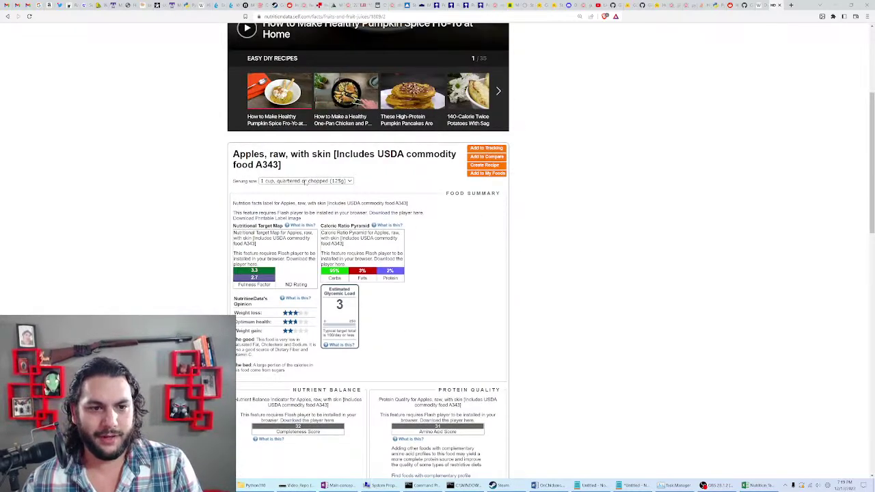
left_click(305, 182)
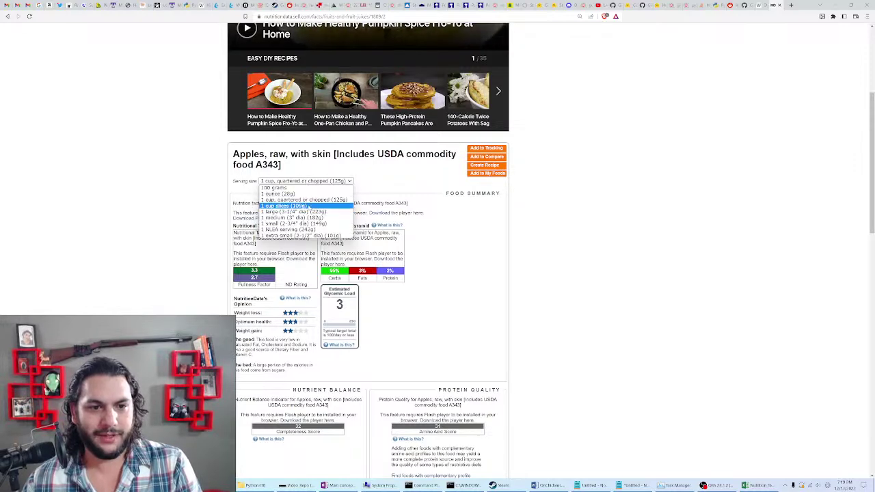
left_click(307, 212)
scroll(578, 316, "down", 5)
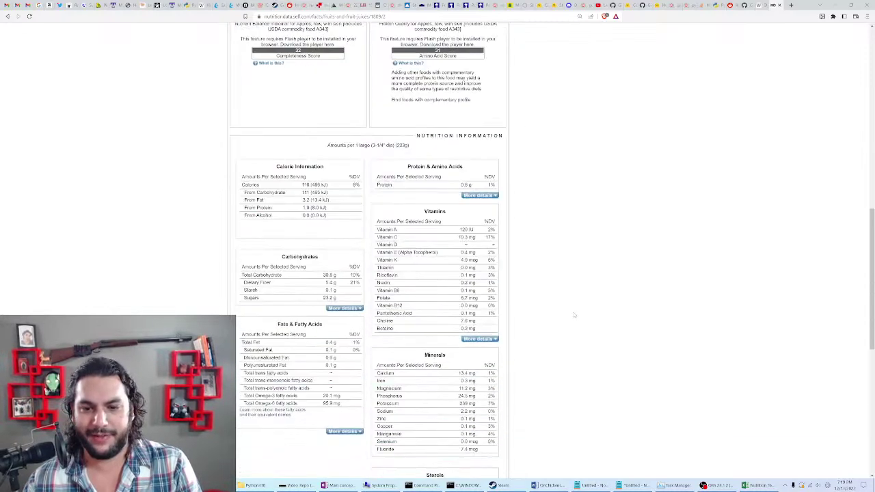
scroll(577, 312, "down", 2)
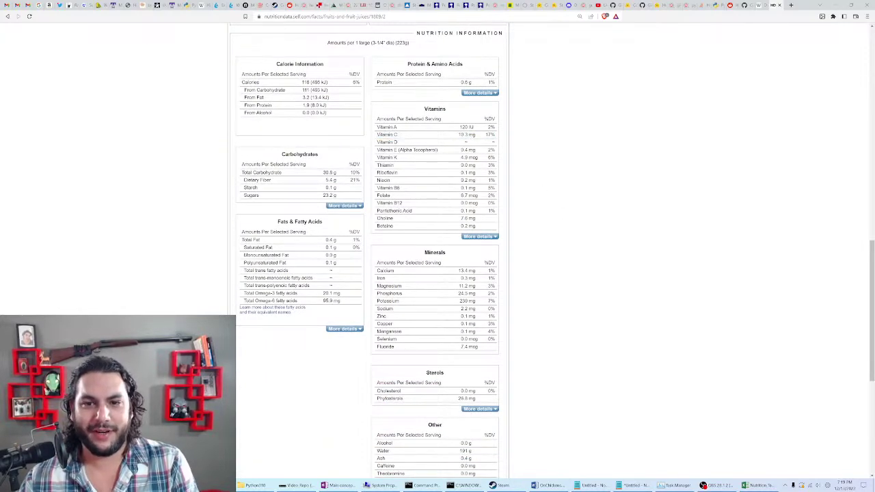
left_click(572, 160)
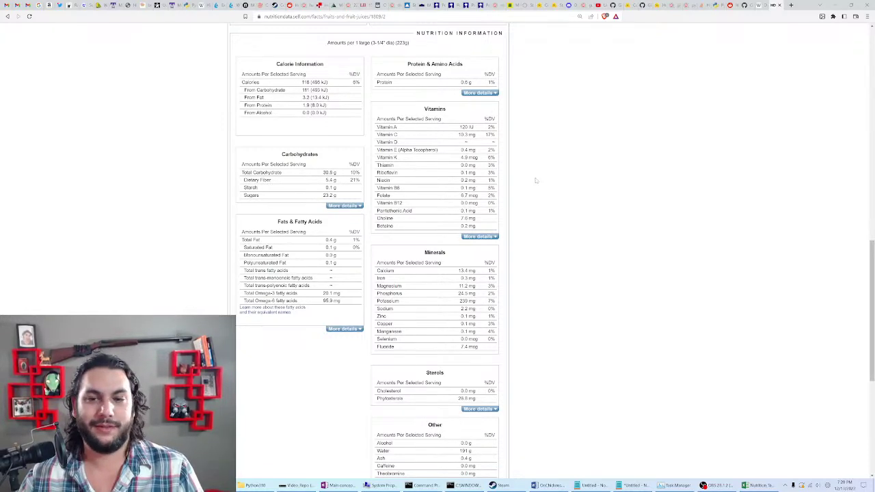
scroll(545, 205, "down", 4)
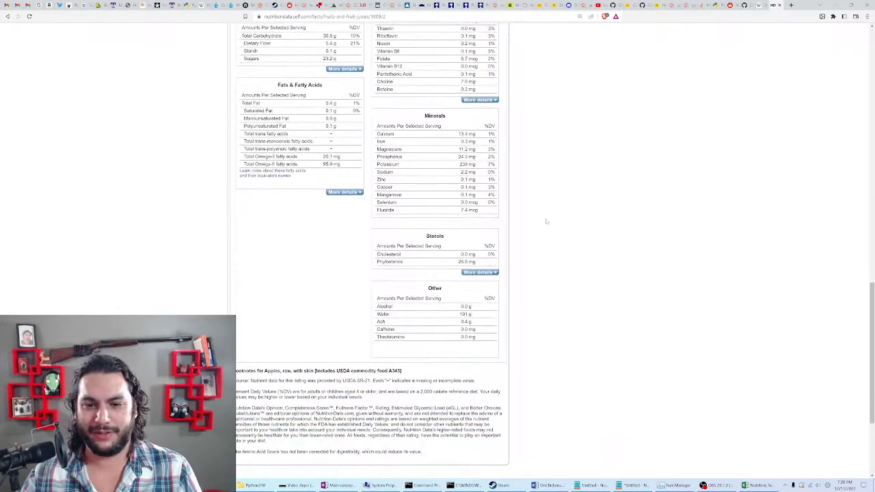
Enlarge the apple's nutrition information page and dock the browser window beside the spreadsheet.
scroll(543, 226, "up", 3)
scroll(509, 299, "up", 2)
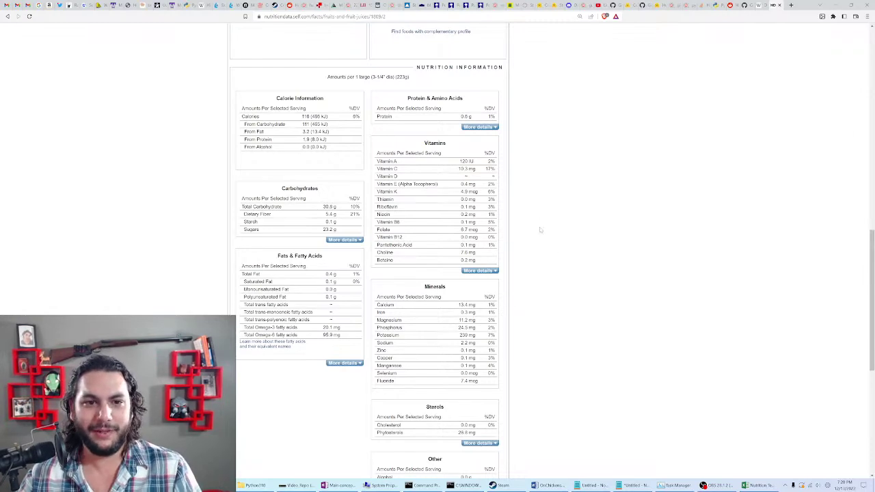
key("ctrl+plus")
key("ctrl+plus")
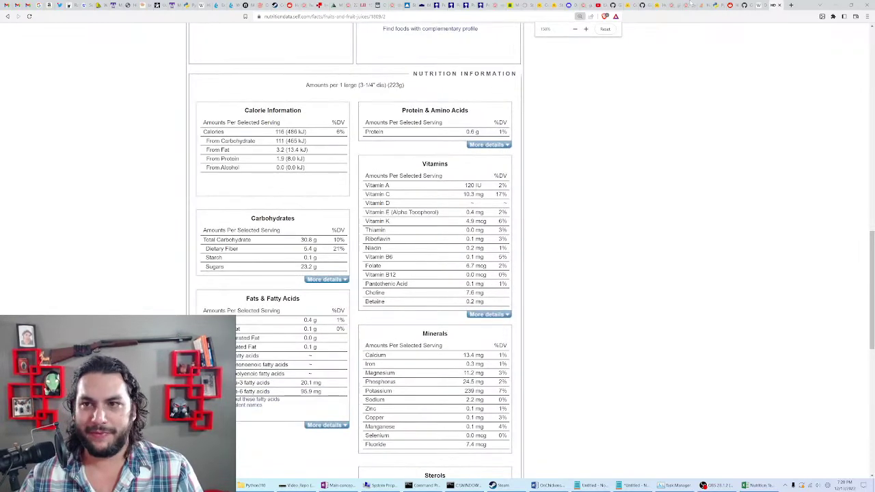
left_click_drag(793, 6, 874, 102)
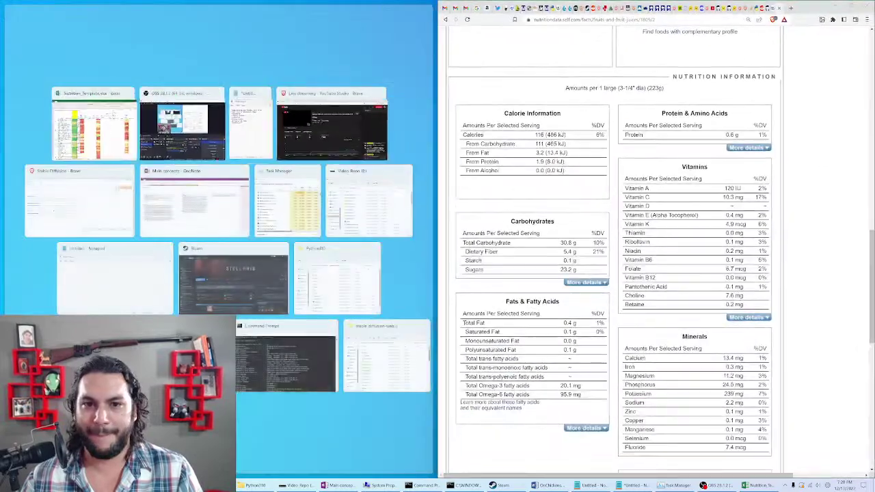
key("Escape")
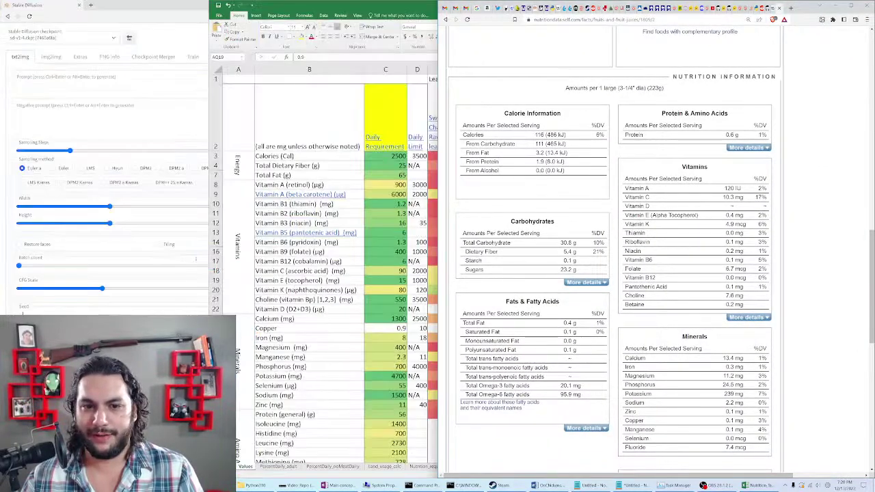
Search the apple page for "sugar" and look through its nutrient tables and food summary.
scroll(661, 250, "down", 1)
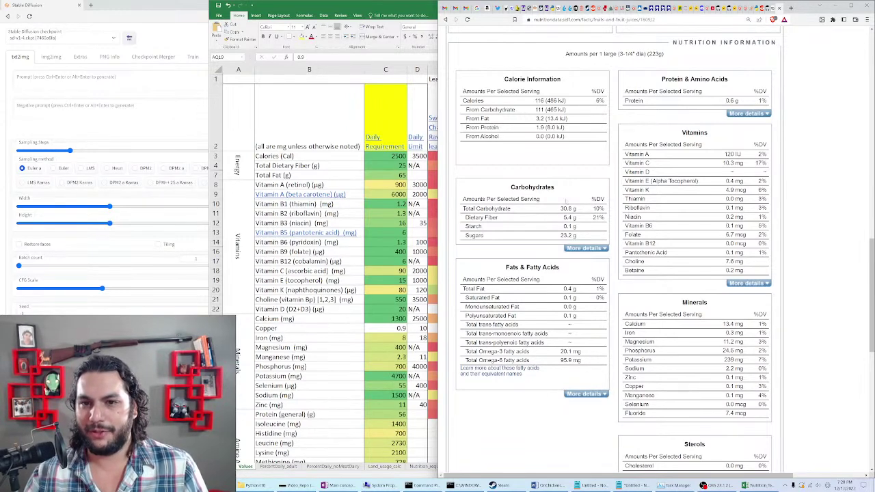
key("ctrl+f")
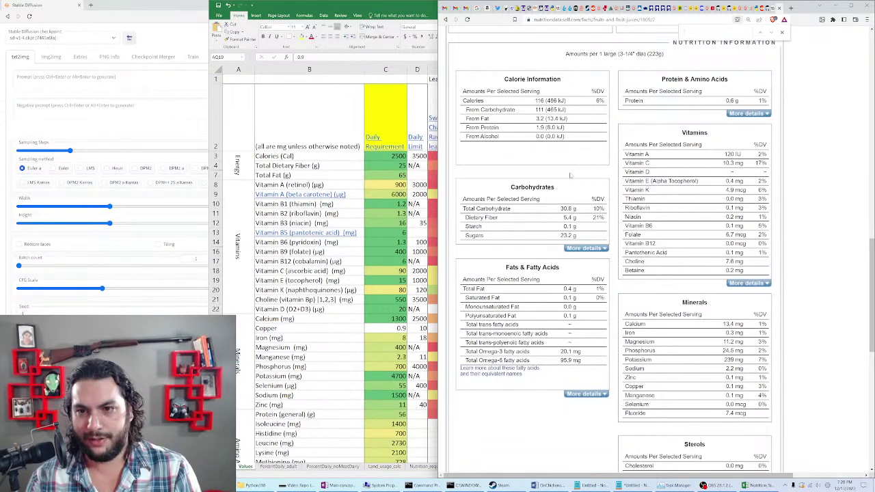
type("sugar")
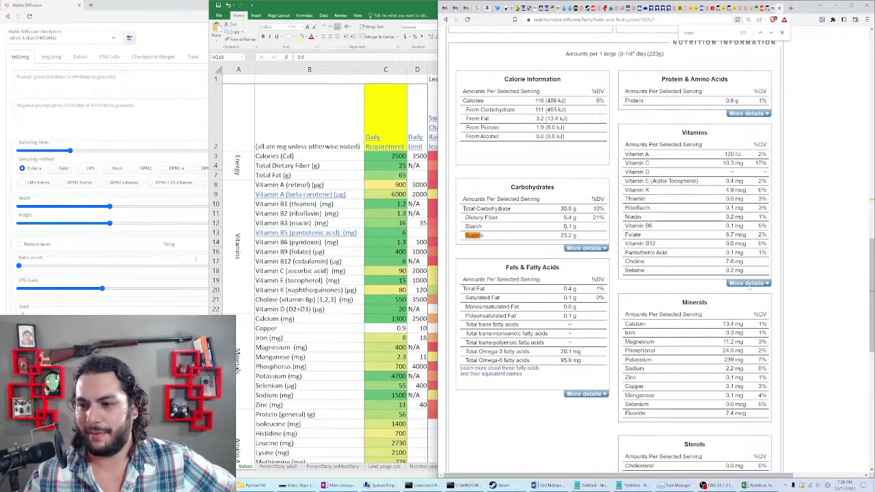
scroll(757, 413, "down", 3)
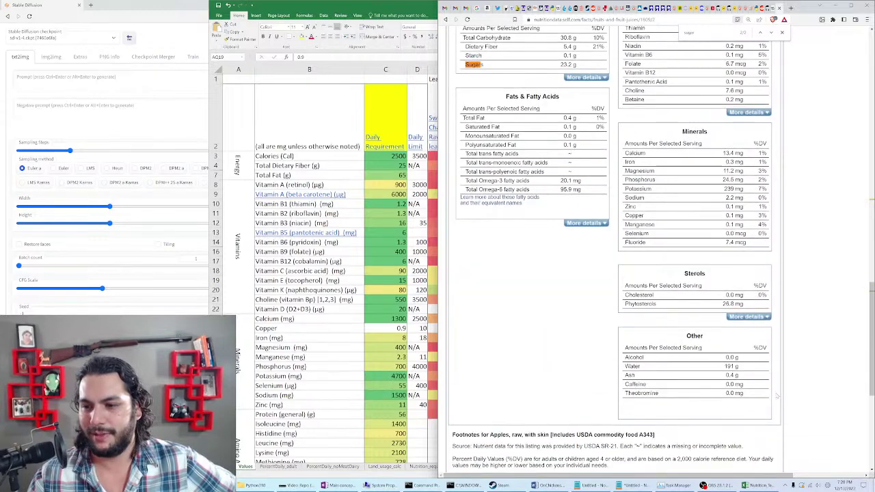
scroll(807, 225, "up", 8)
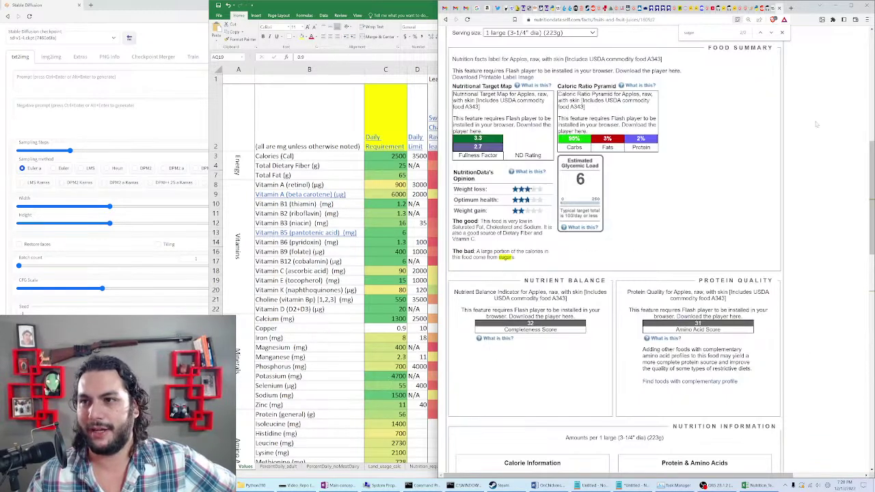
Close the nutrition data page, minimize the browser, and bring the Fruits columns of the Values sheet into view.
left_click(780, 9)
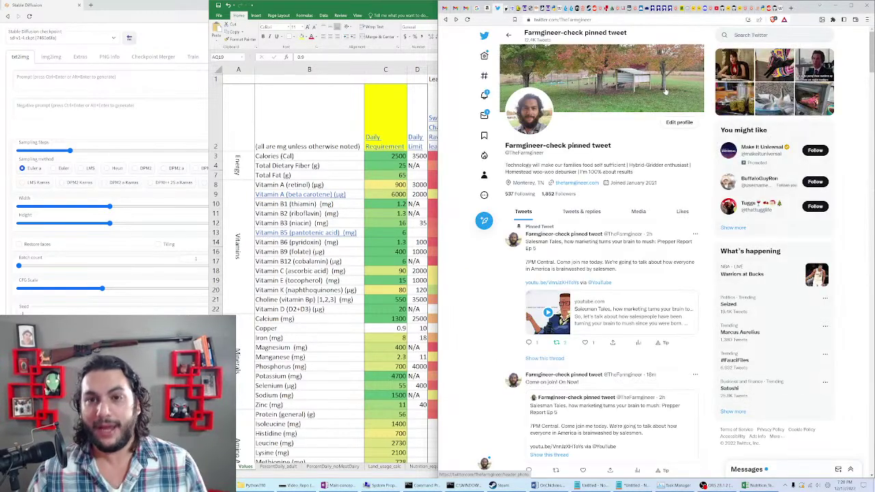
left_click(838, 6)
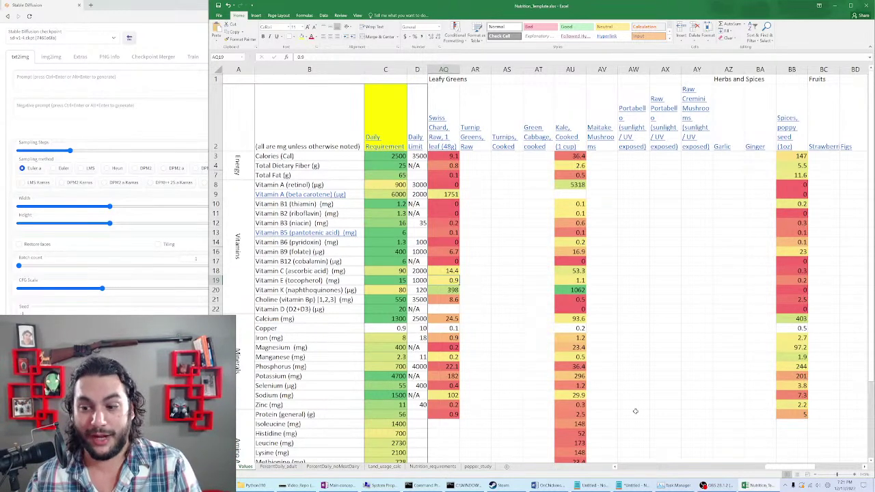
left_click_drag(794, 463, 856, 459)
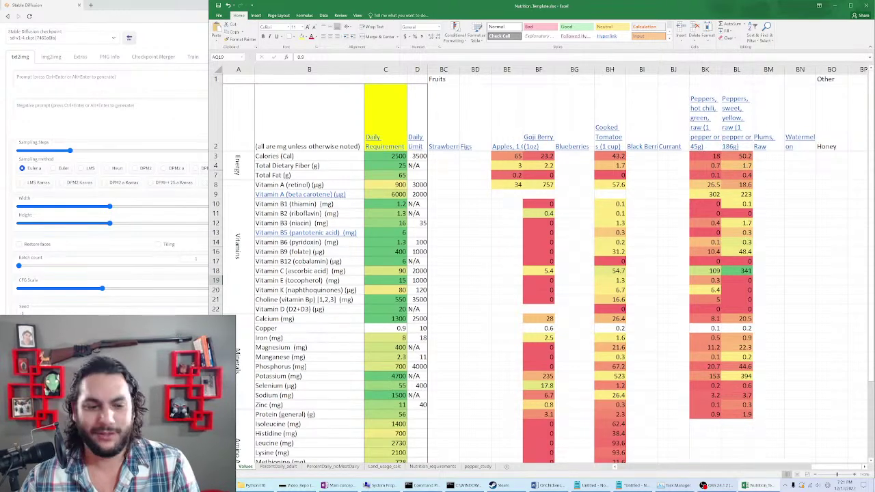
Set the scaling factor for "Apples, 1 Cup" to 0 on the PercentDaily_adult sheet.
left_click(287, 467)
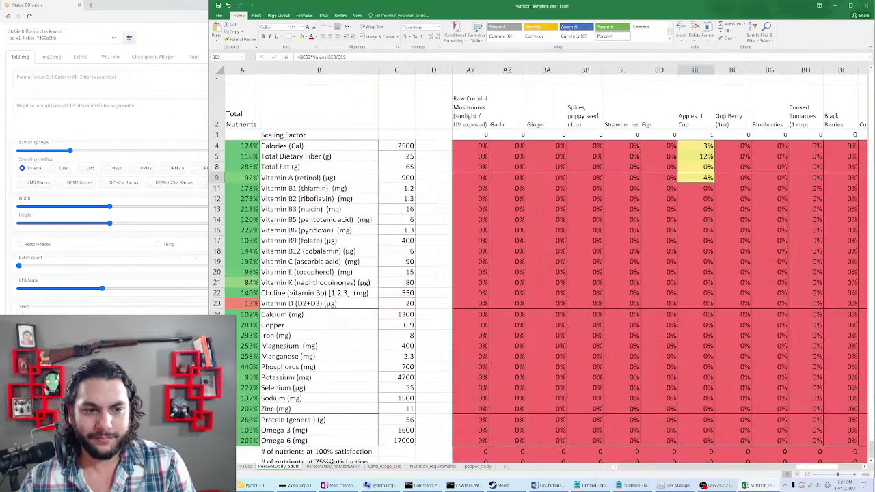
left_click(704, 134)
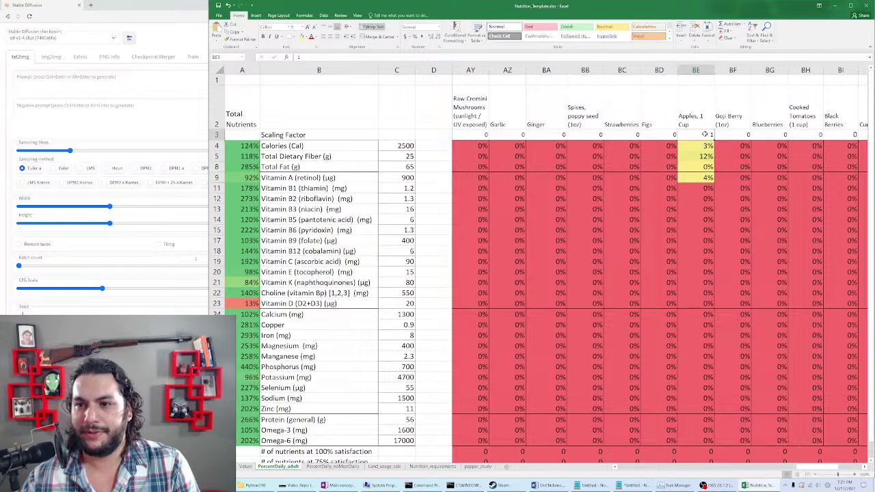
type("0")
key("Return")
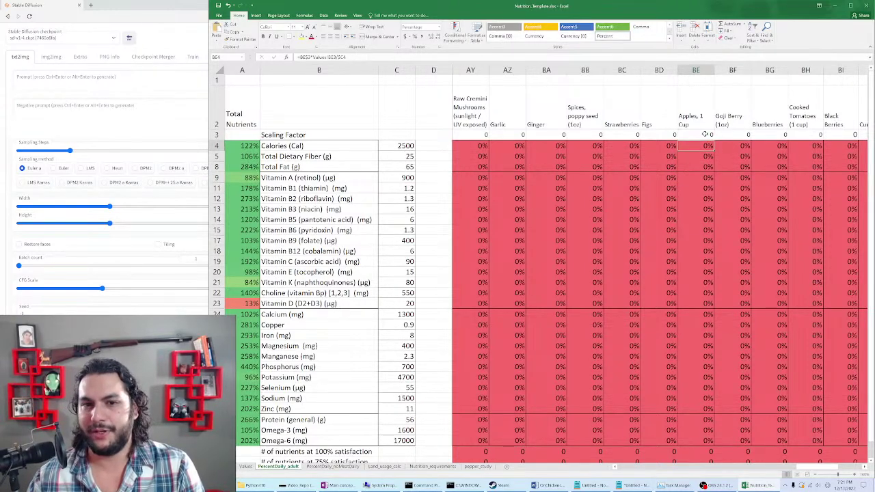
Check the vitamin C percentage and serving size of the raw green hot chili peppers.
left_click_drag(818, 467, 828, 467)
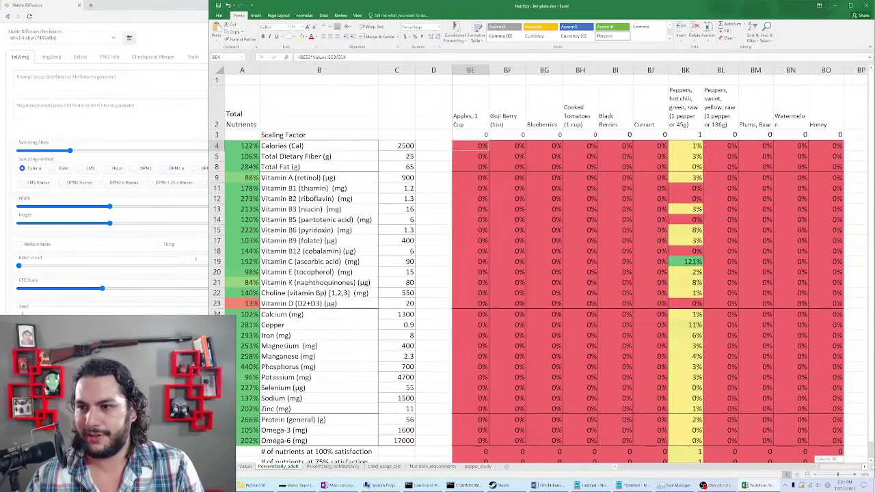
left_click(694, 261)
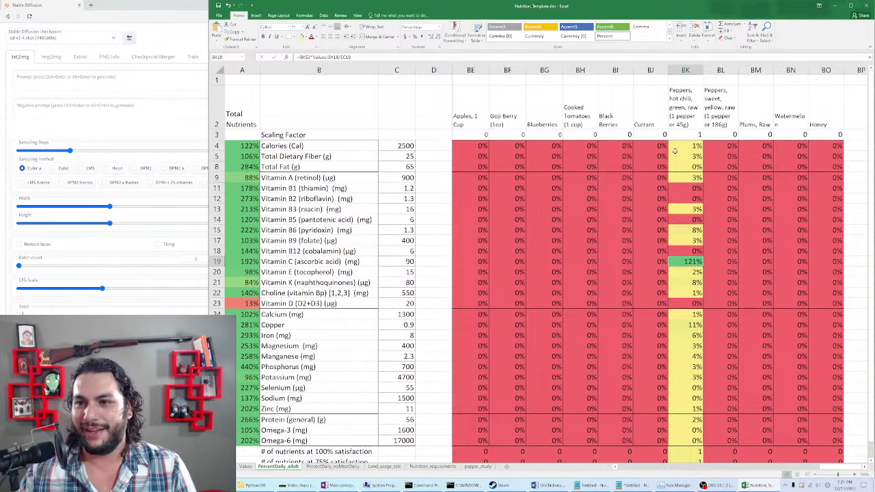
left_click(687, 113)
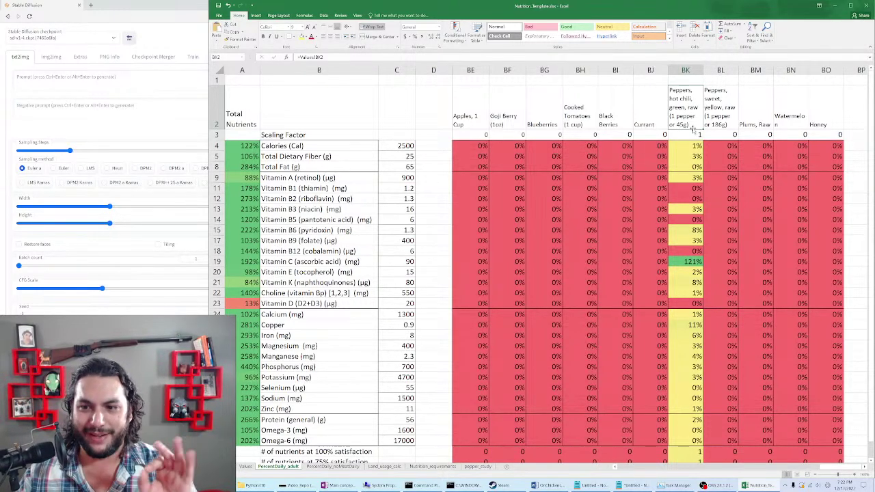
left_click(688, 263)
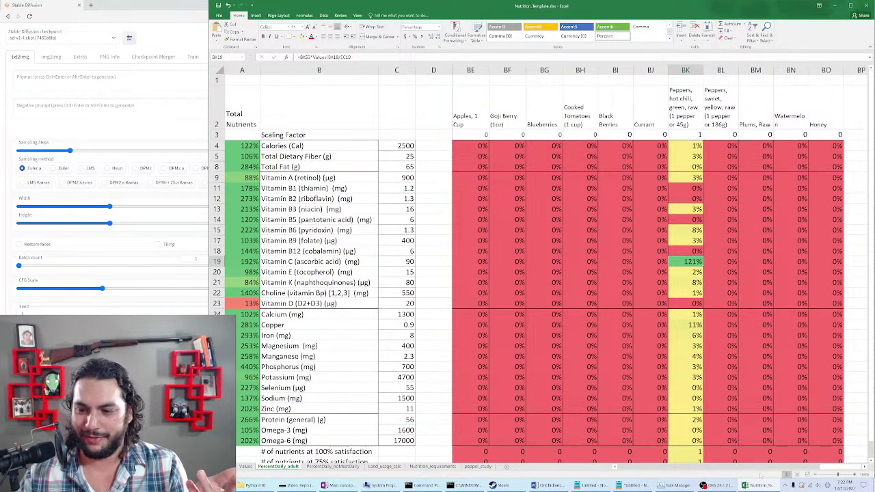
Examine the Total Nutrients percentages from Calories to Omega-6, including the Vitamin D row.
left_click_drag(831, 470, 699, 470)
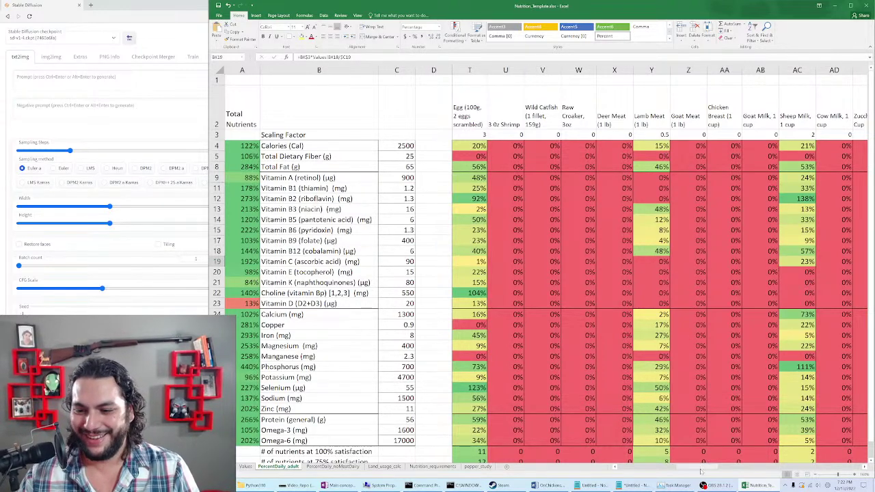
left_click_drag(701, 470, 655, 467)
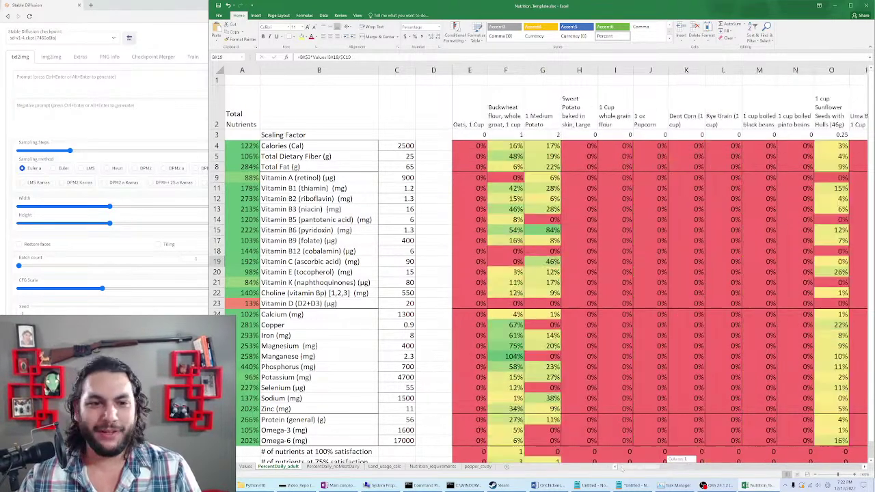
left_click(249, 147)
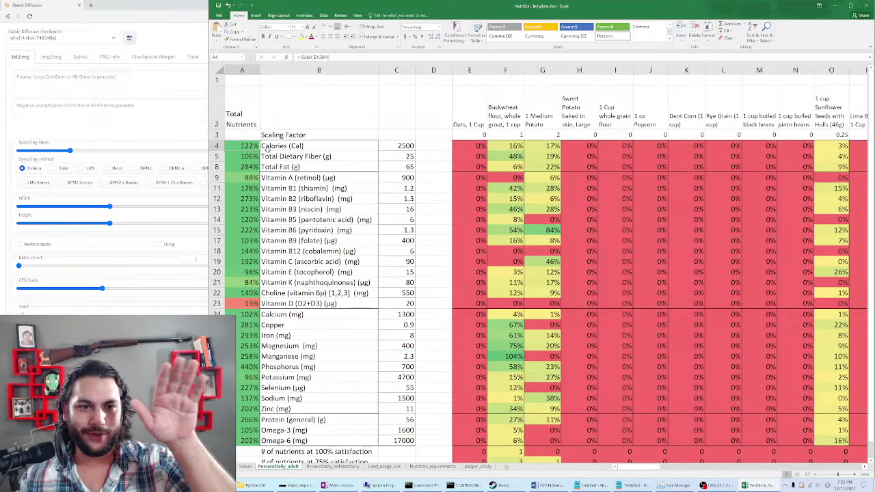
left_click_drag(247, 147, 247, 441)
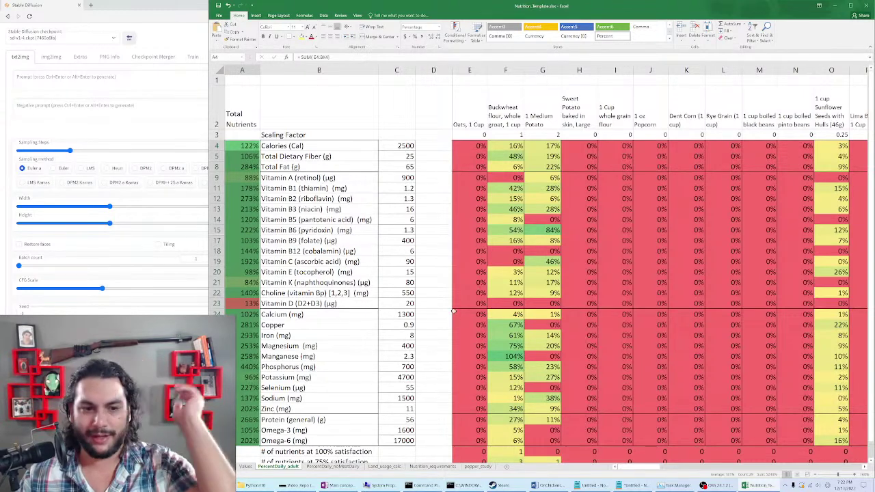
left_click(272, 305)
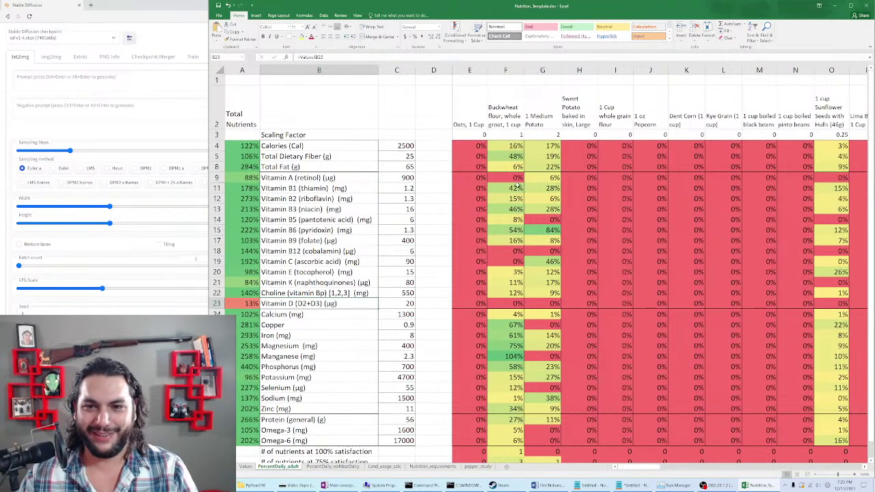
Check the scaling factors for whole groat buckwheat flour, 1 Medium Potato, and sunflower seeds with hulls.
left_click(520, 135)
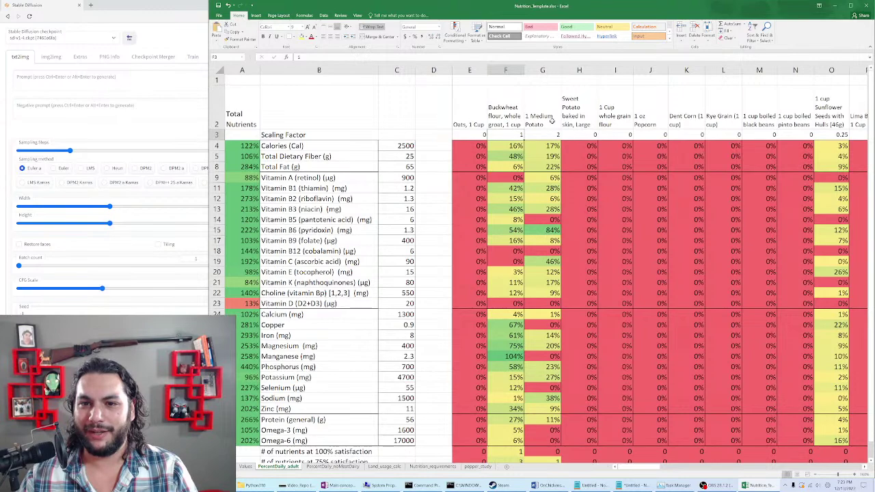
left_click(542, 134)
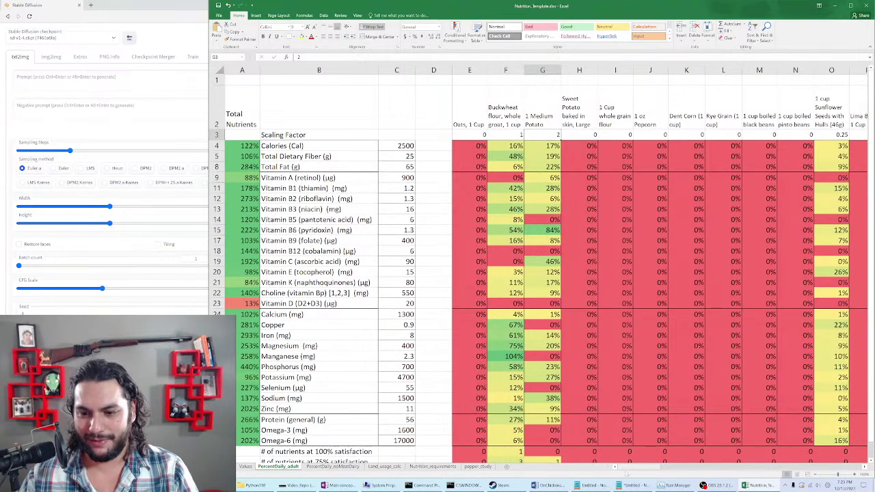
scroll(543, 219, "right", 9)
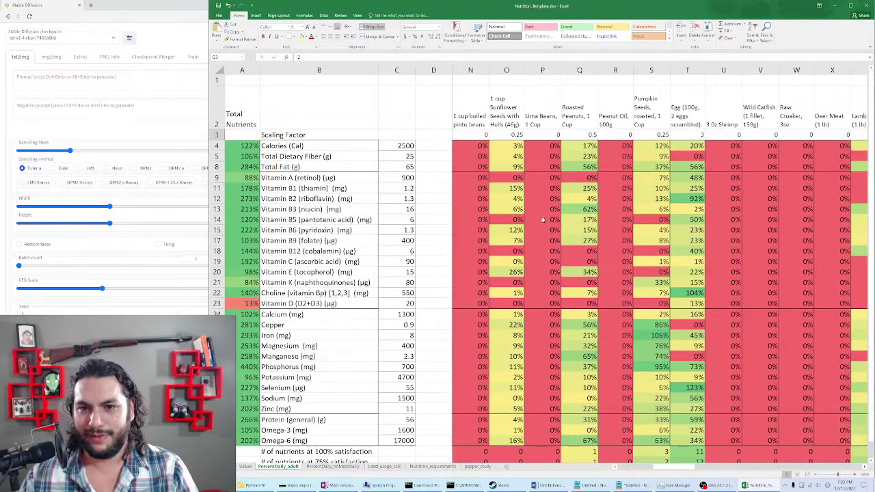
left_click(518, 136)
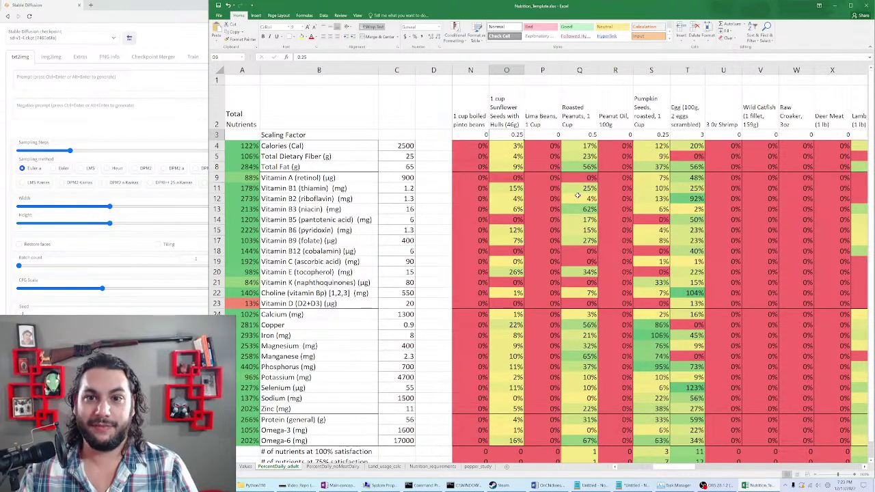
Check the scaling factors for roasted peanuts and roasted pumpkin seeds.
key("Right")
key("Right")
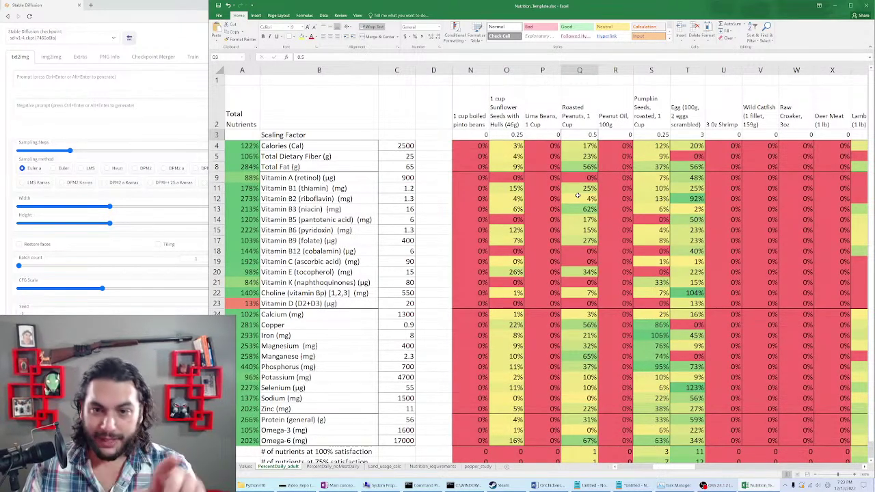
key("Left")
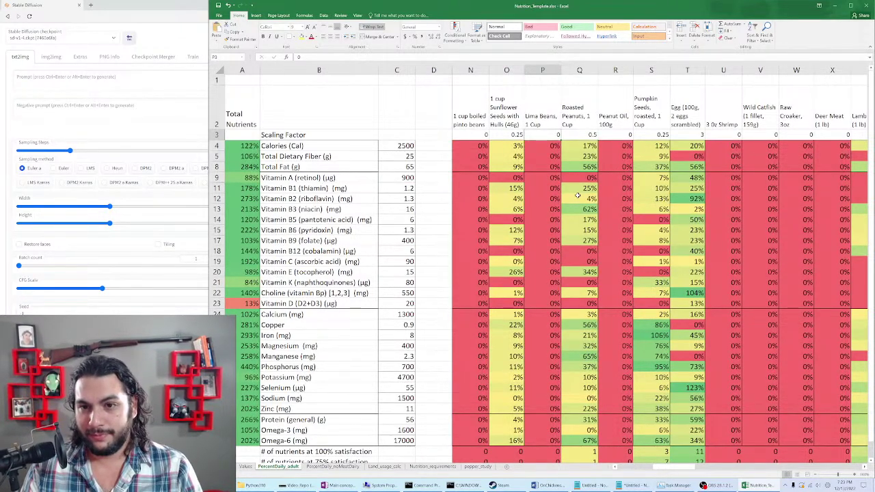
key("Right")
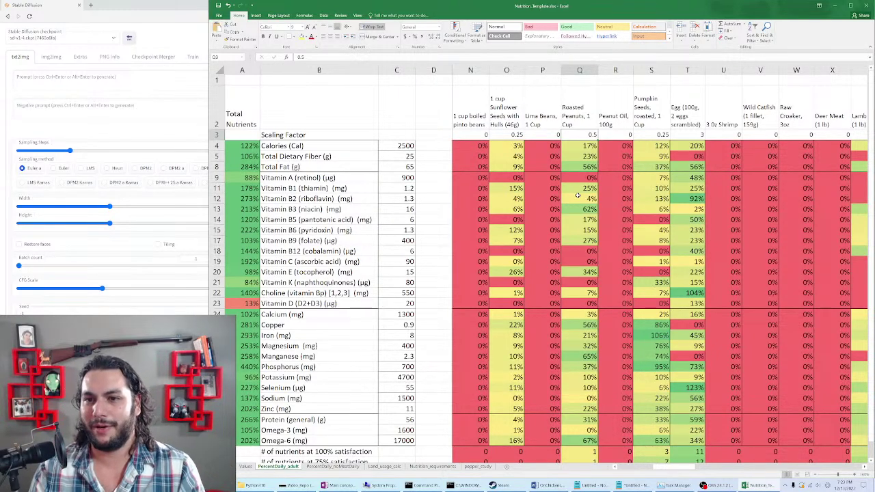
key("Right")
key("Right")
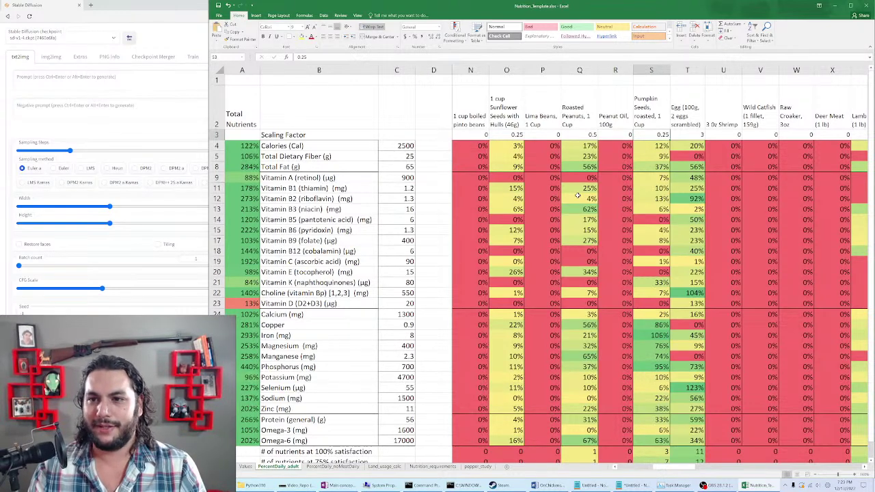
key("Left")
key("Left")
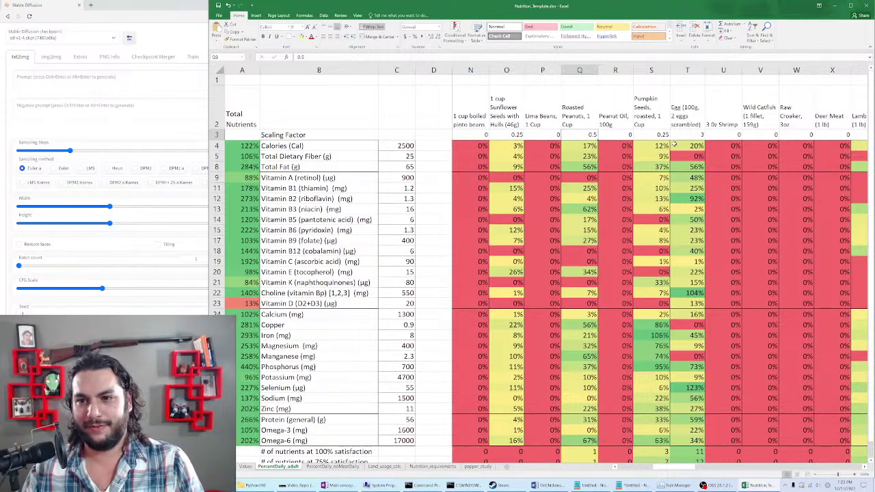
Step through the scaling factors from roasted peanuts to scrambled eggs, and select the egg's factor.
key("Right")
key("Right")
key("Right")
key("Left")
key("Left")
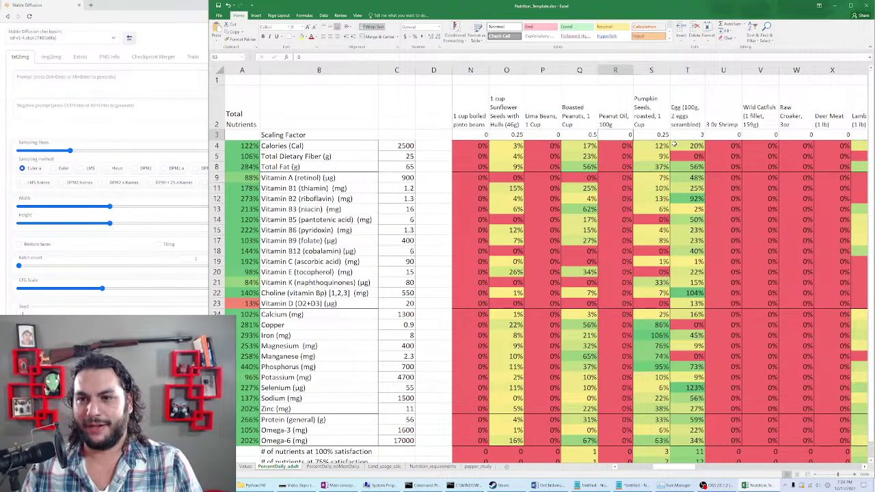
key("Right")
key("Right")
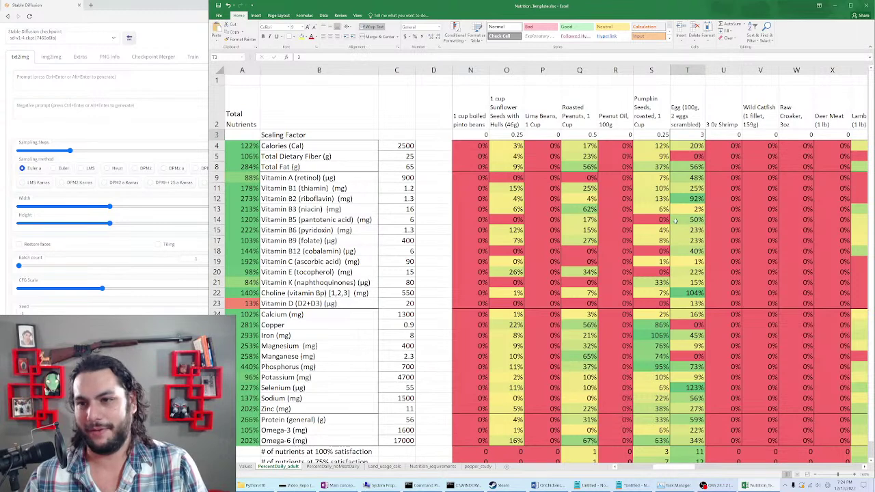
Examine the roasted pumpkin seeds' percentages for copper, iron, magnesium, manganese and phosphorus.
key("Left")
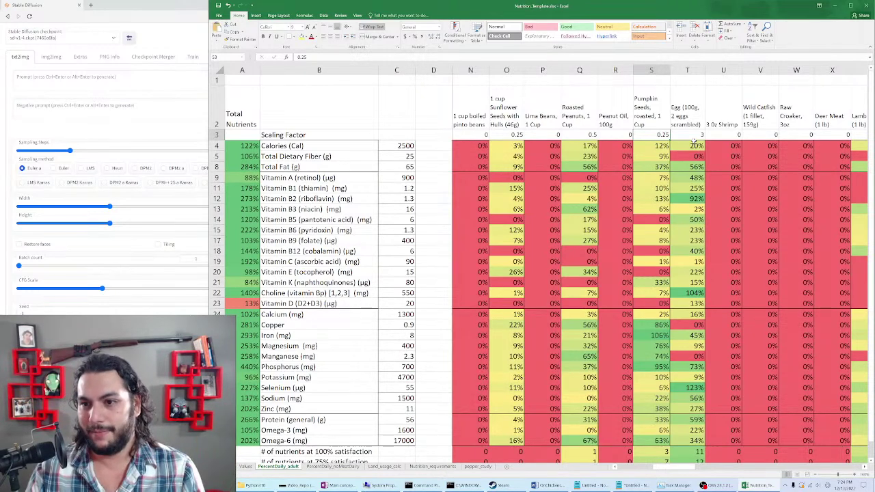
left_click_drag(649, 327, 656, 372)
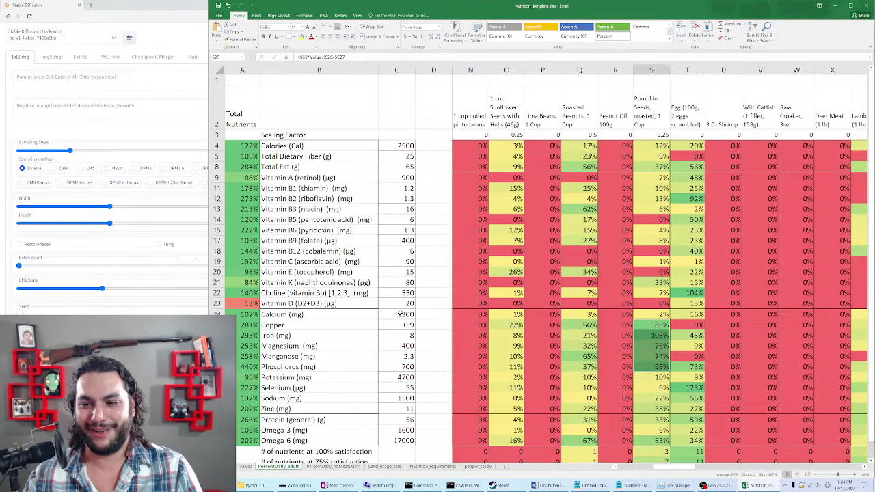
left_click(653, 328)
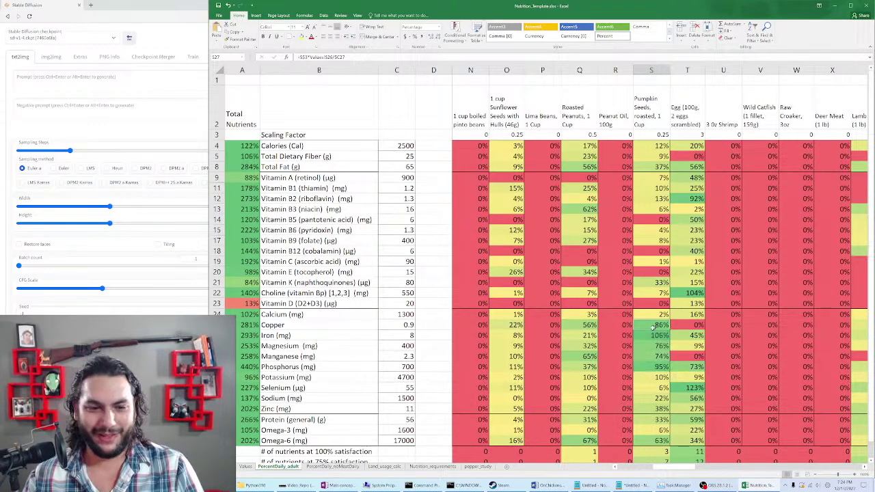
left_click(651, 333)
key("Down")
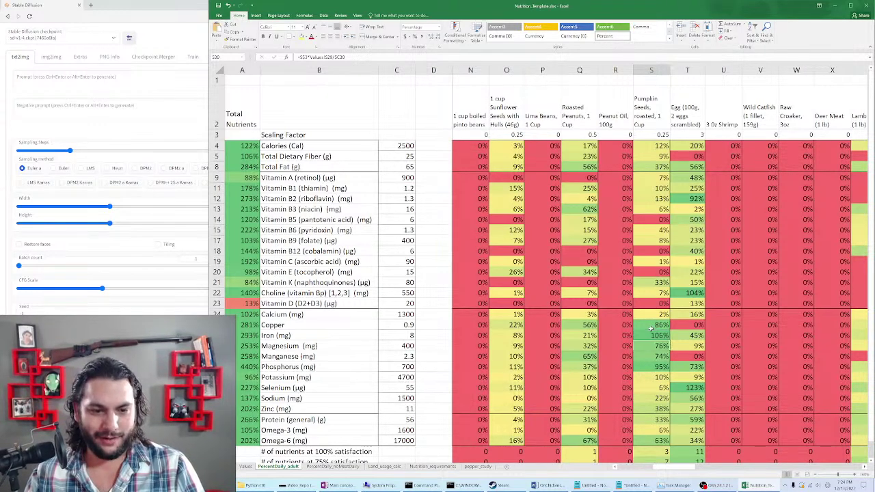
key("Down")
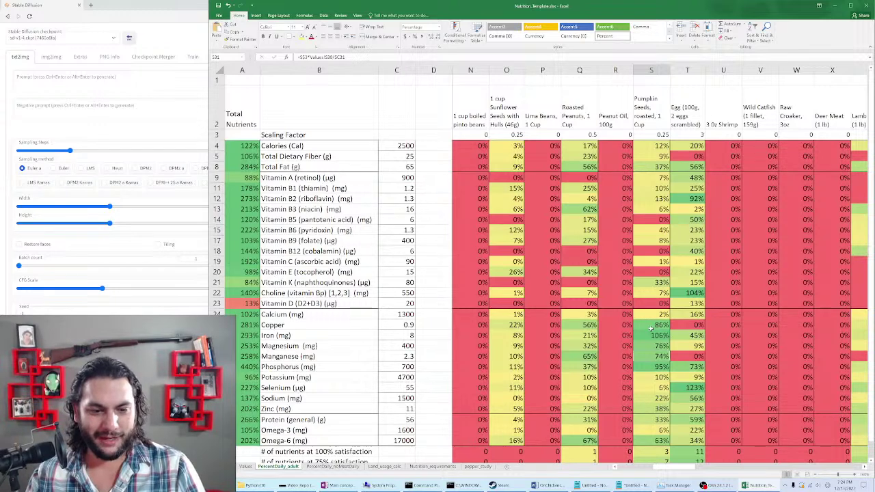
key("Down")
key("Down")
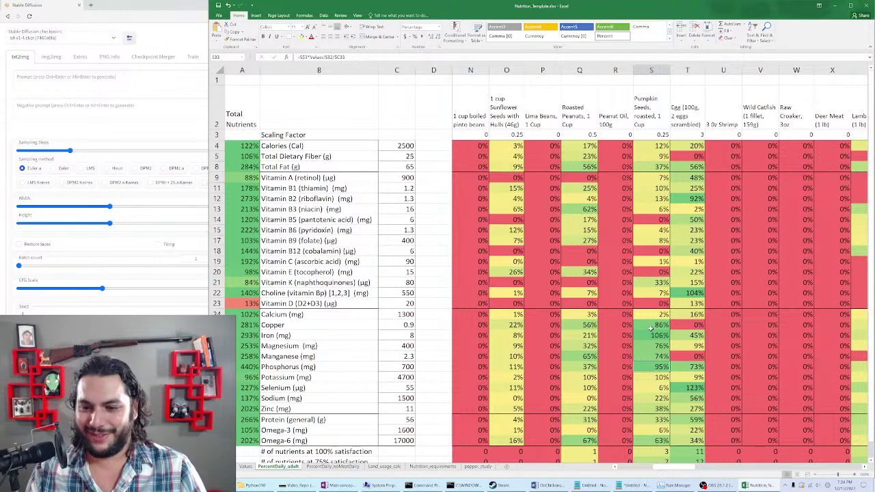
Go through the roasted pumpkin seeds' remaining percentages from potassium down to Omega-6.
key("Down")
key("Down")
key("Down")
key("Down")
key("Down")
key("Down")
key("Down")
key("Down")
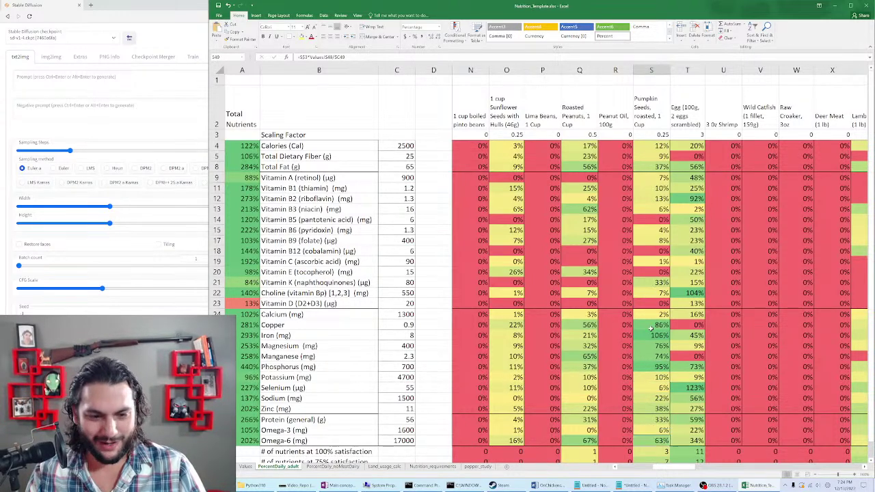
key("Up")
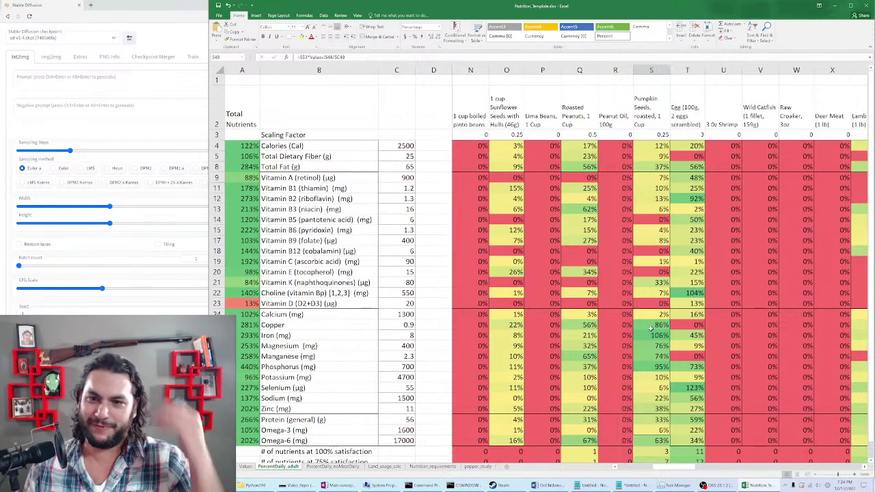
Go back up the 3 oz Shrimp percentages from protein past copper.
key("Up")
key("Right")
key("Right")
key("Right")
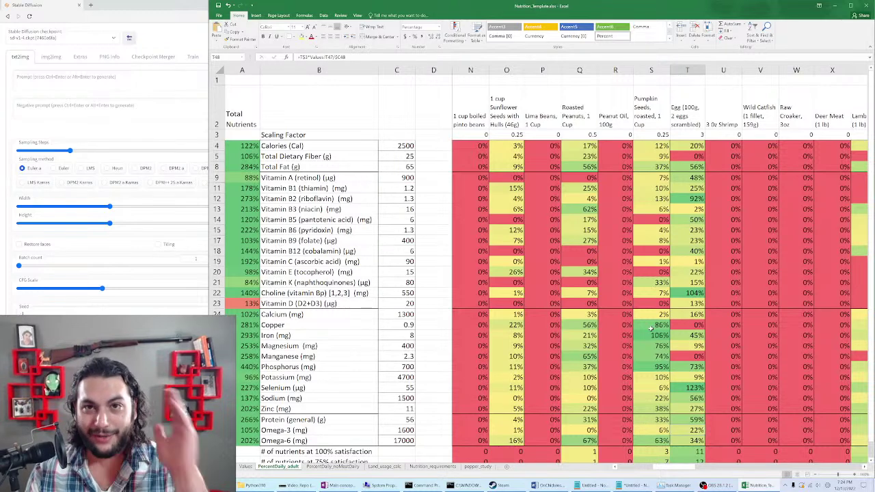
key("Left")
key("Up")
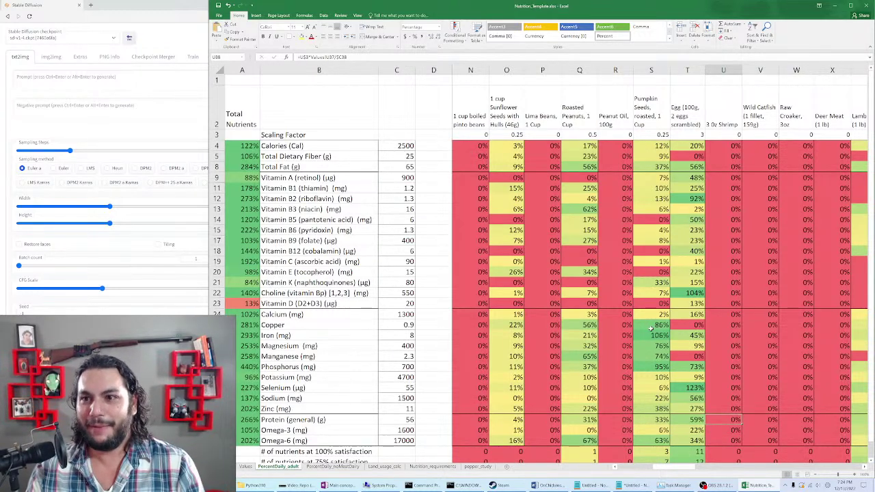
key("Up")
key("Up")
key("Up")
key("Up")
key("Up")
key("Up")
key("Up")
key("Up")
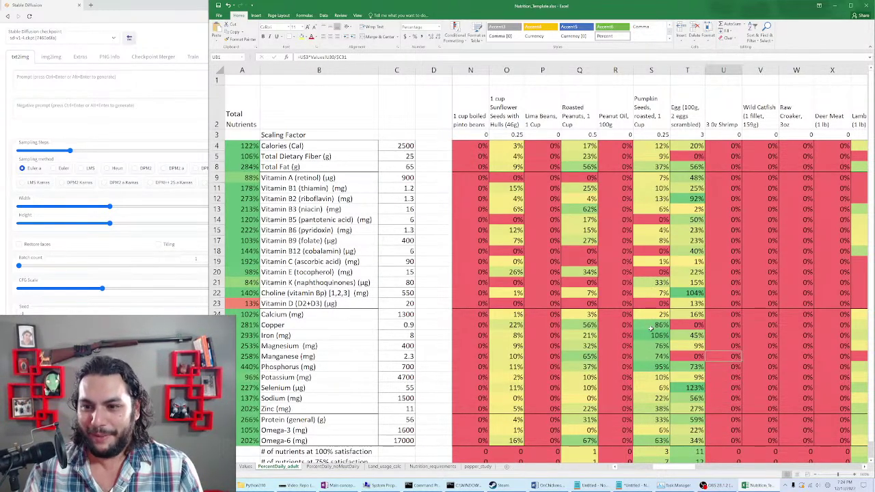
key("Up")
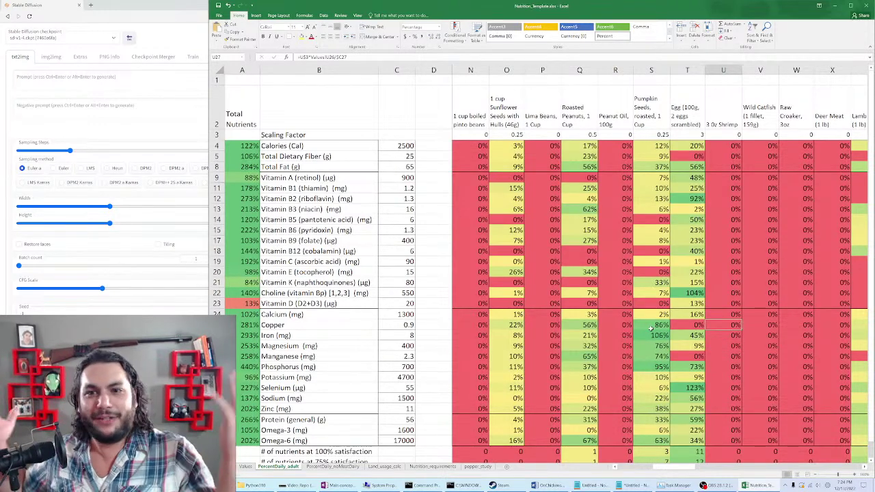
key("Up")
Go up the scrambled egg percentages through the minerals and vitamins to the egg column's header.
key("Left")
key("Up")
key("Up")
key("Up")
key("Up")
key("Up")
key("Up")
key("Up")
key("Up")
key("Up")
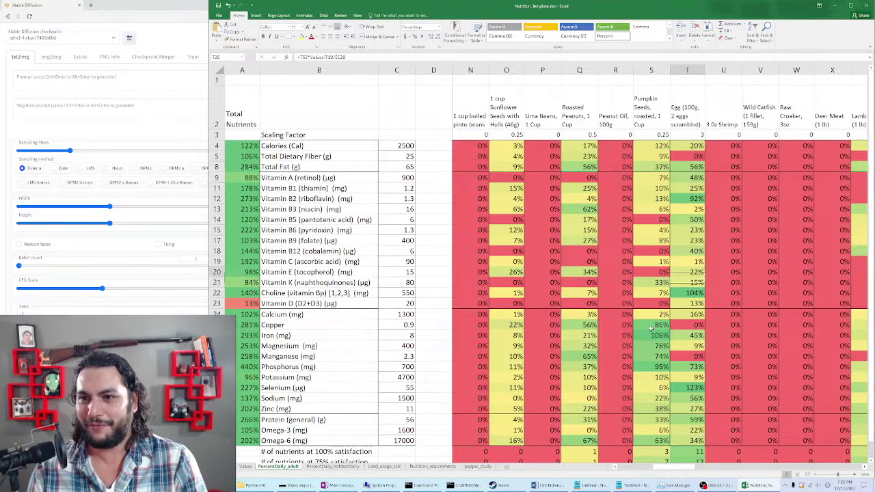
key("Up")
key("Up")
key("Up")
key("Up")
key("Up")
key("Up")
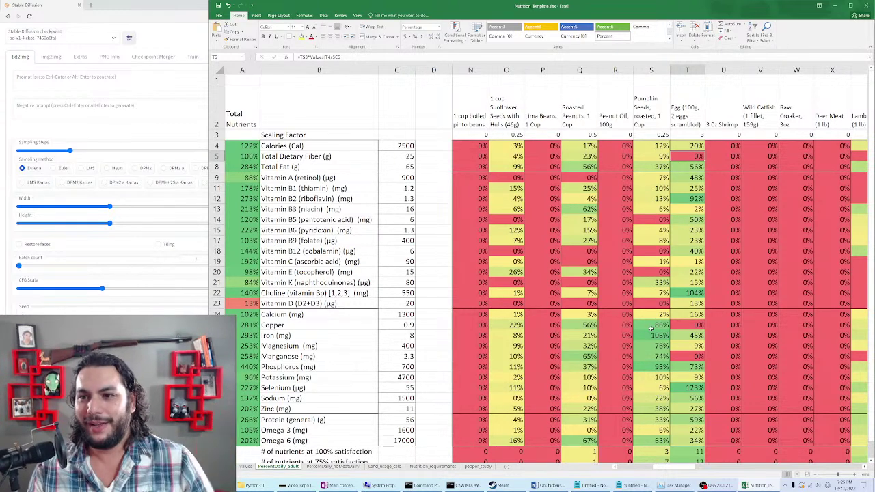
key("Up")
key("Up")
key("Up")
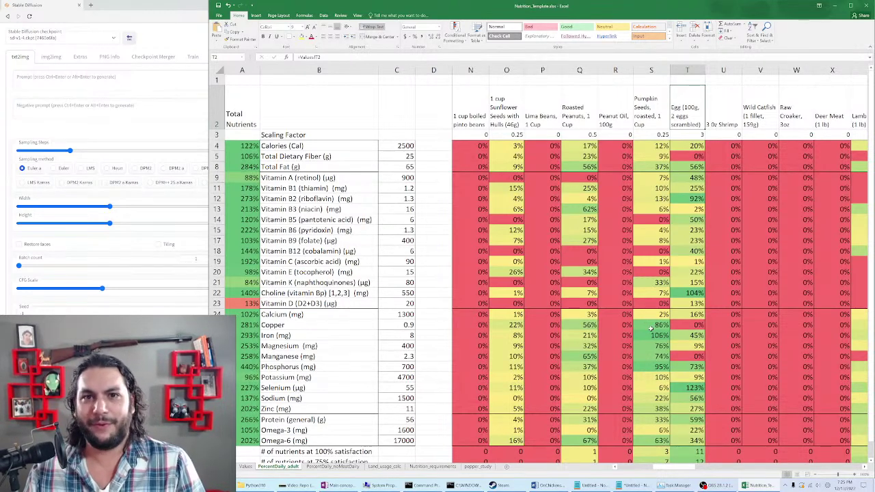
Step through the scaling factors from scrambled eggs to goat meat, and select the Lamb Meat factor.
key("Down")
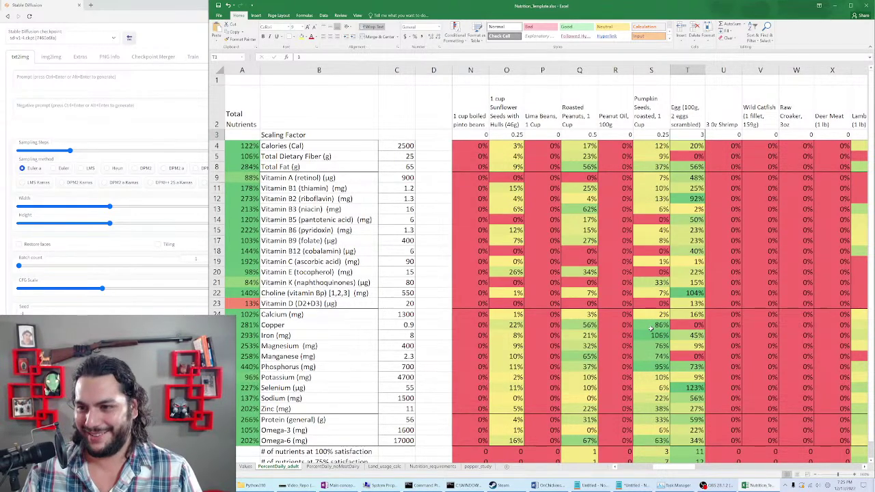
key("Right")
key("Right")
key("Right")
key("Right")
key("Right")
key("Right")
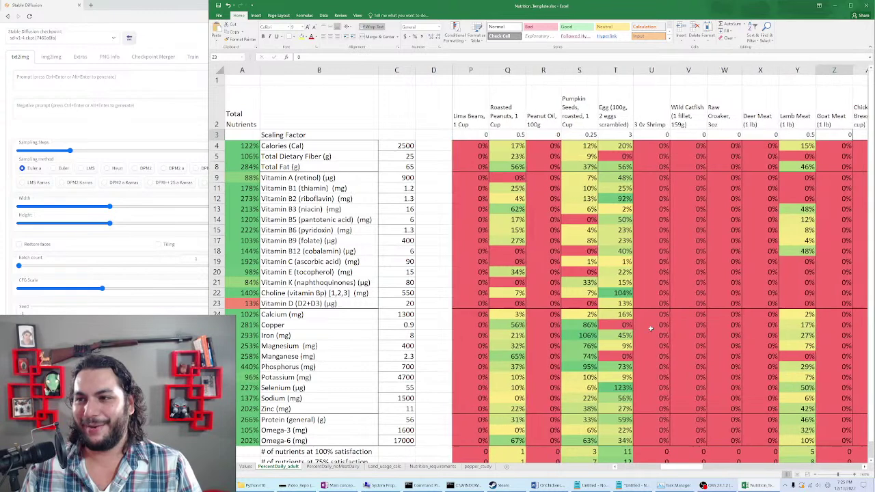
key("Left")
key("Left")
key("Right")
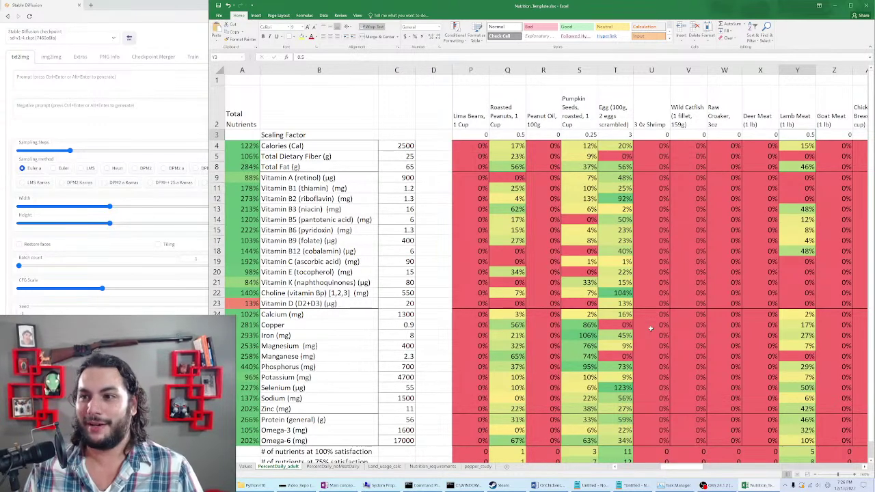
Check the scaling factors around lamb meat, from deer meat to chicken breast, and select the Goat Meat factor.
key("Right")
key("Left")
key("Left")
scroll(650, 329, "right", 1)
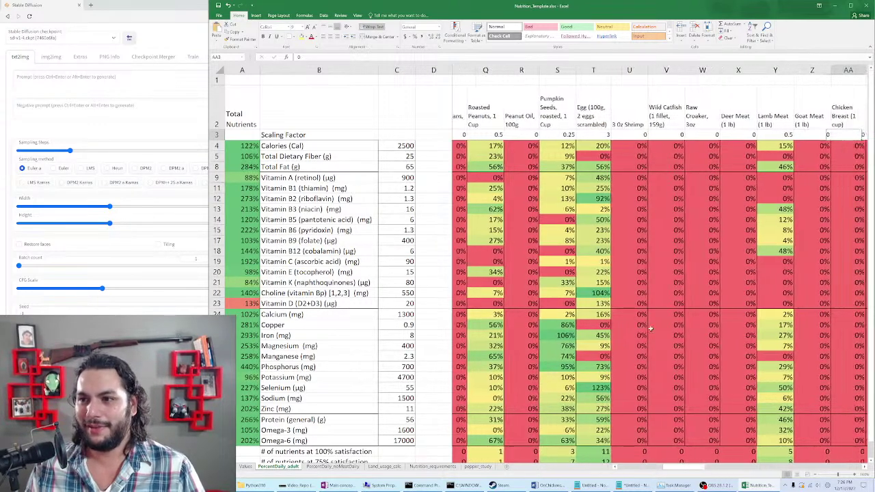
key("Left")
key("Right")
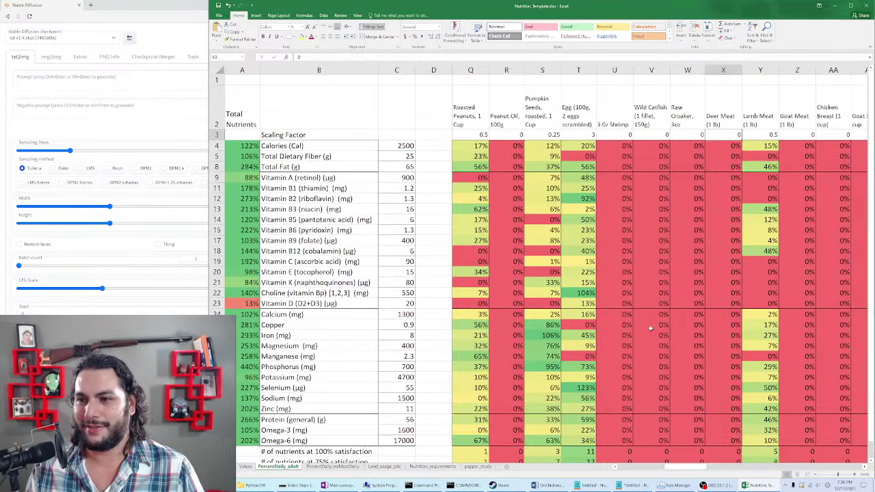
key("Right")
key("Right")
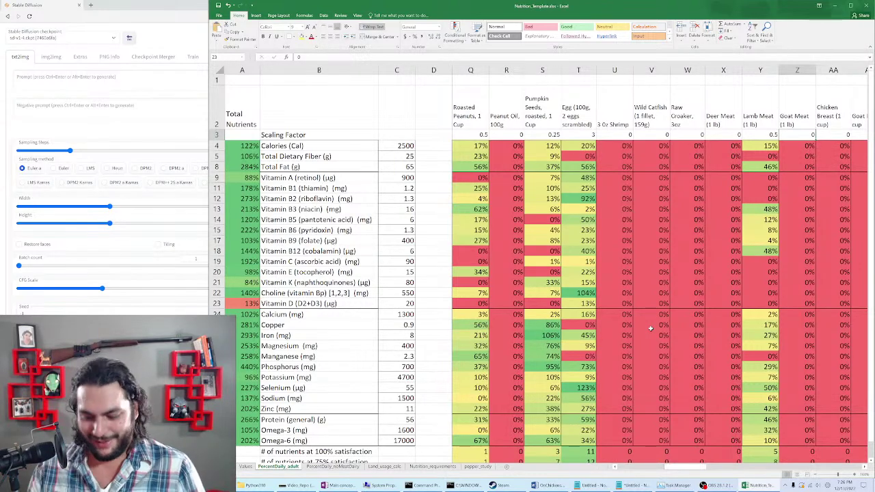
Step through the scaling factors from goat meat to cow milk, and select the Sheep Milk factor.
key("Right")
key("Right")
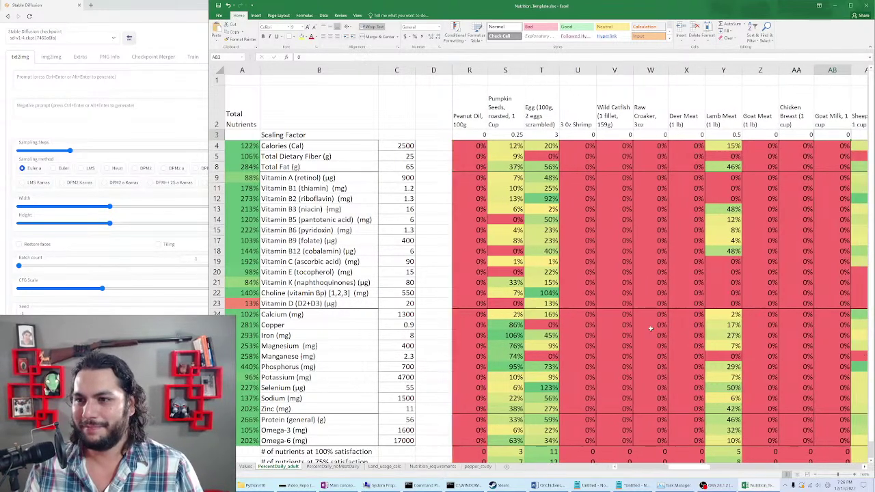
key("Left")
key("Left")
key("Right")
key("Right")
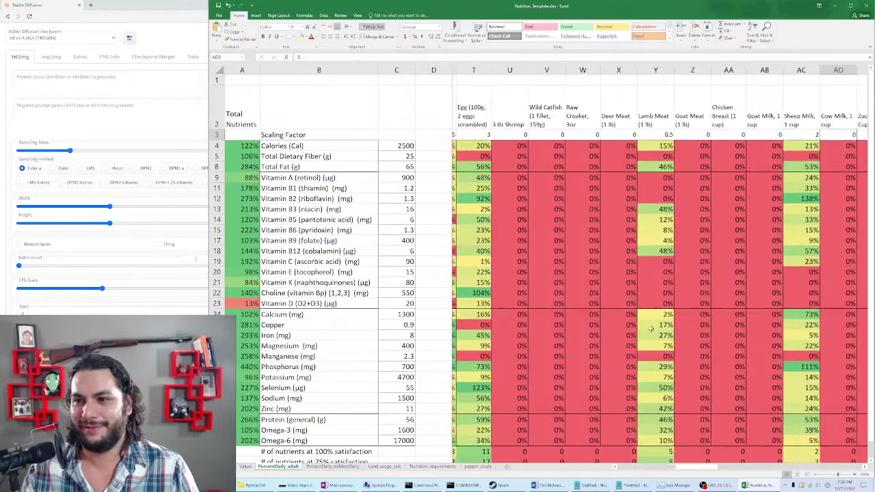
key("Right")
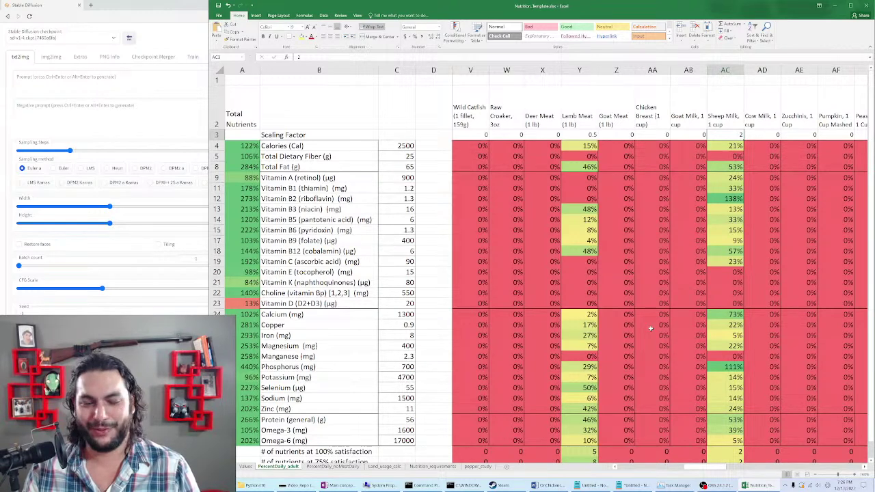
Examine the Sheep Milk percentages from Calories down to Vitamin B5.
key("Down")
key("Down")
key("Down")
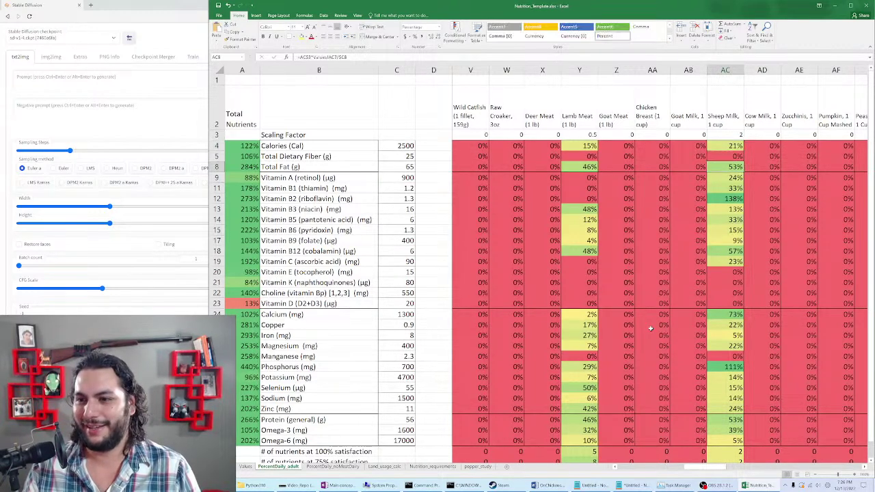
key("Up")
key("Up")
key("Up")
key("Down")
key("Down")
key("Down")
key("Down")
key("Down")
key("Down")
key("Down")
key("Down")
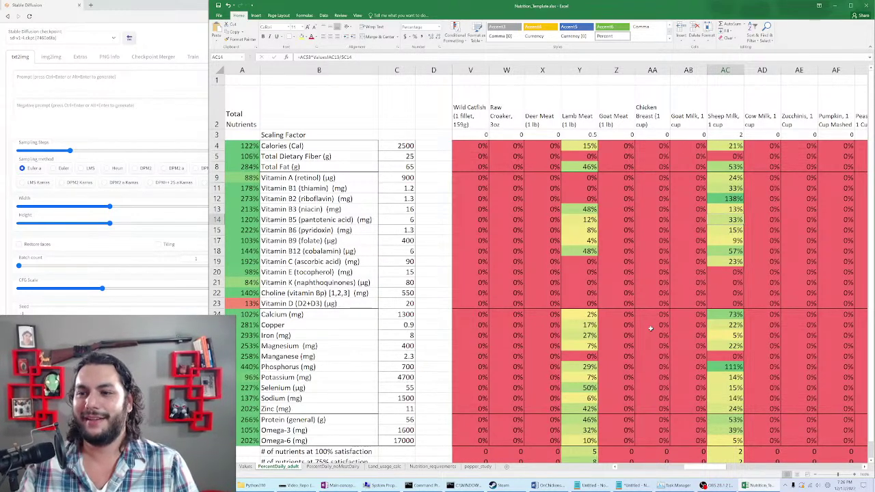
Compare the Sheep Milk percentages for the B vitamins between B2 and B12, and select Vitamin B2.
key("Up")
key("Up")
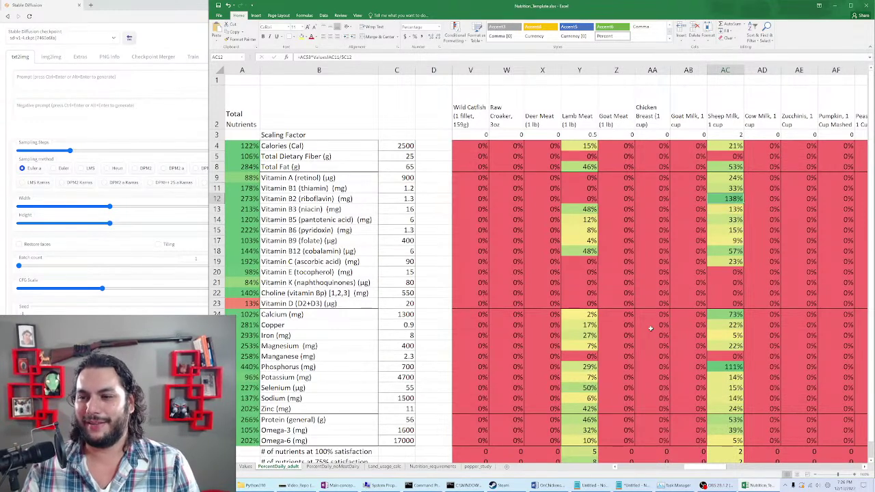
key("Down")
key("Down")
key("Down")
key("Down")
key("Down")
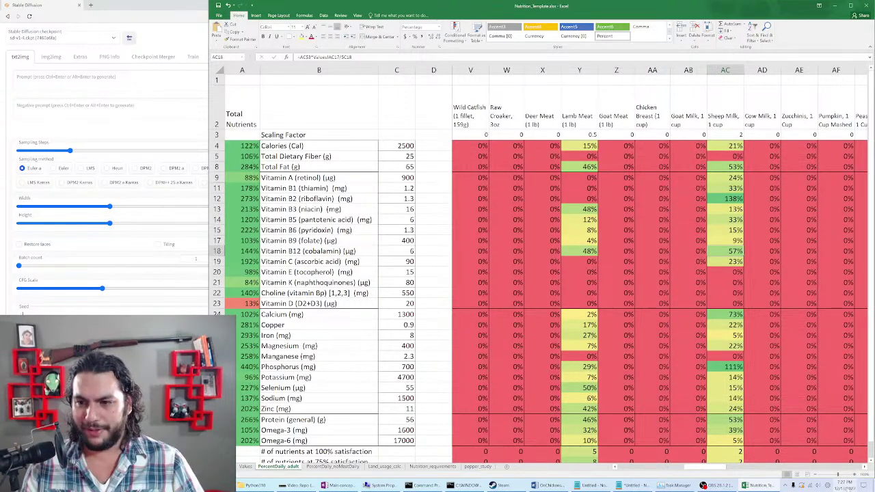
key("Up")
key("Up")
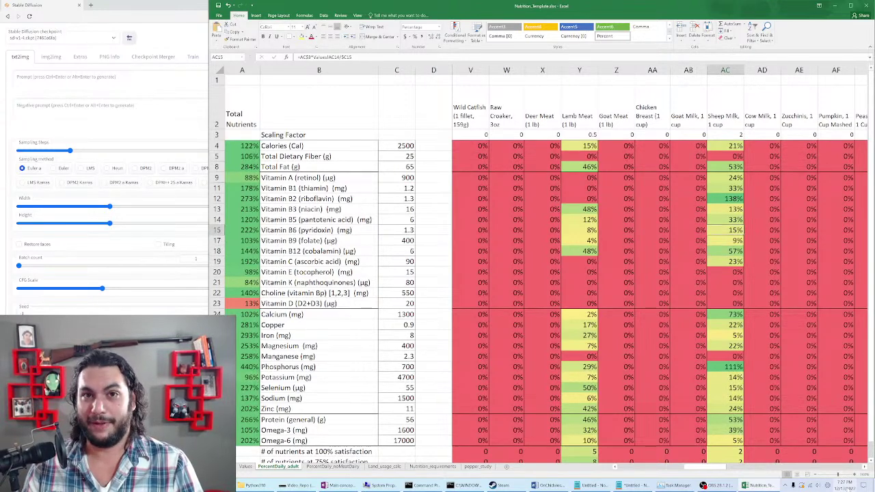
key("Up")
key("Up")
key("Up")
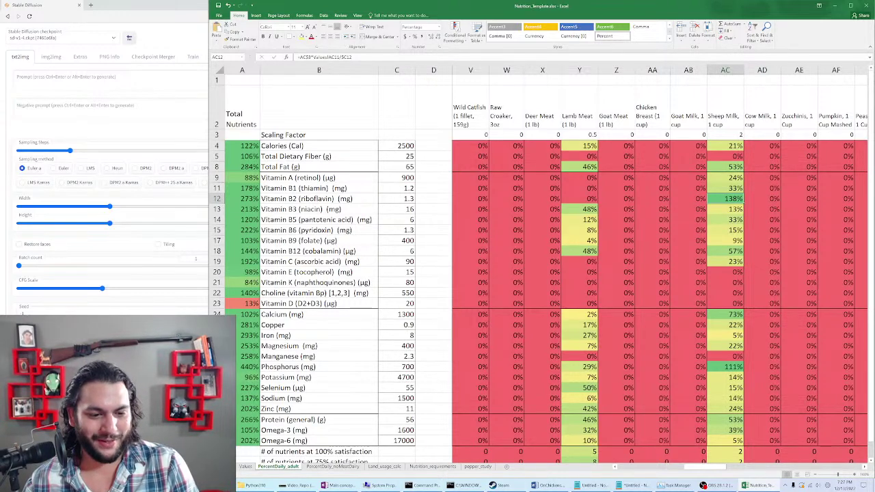
Switch to YouTube Studio to check the live stream's analytics and chat, and minimize its window.
key("alt+Tab")
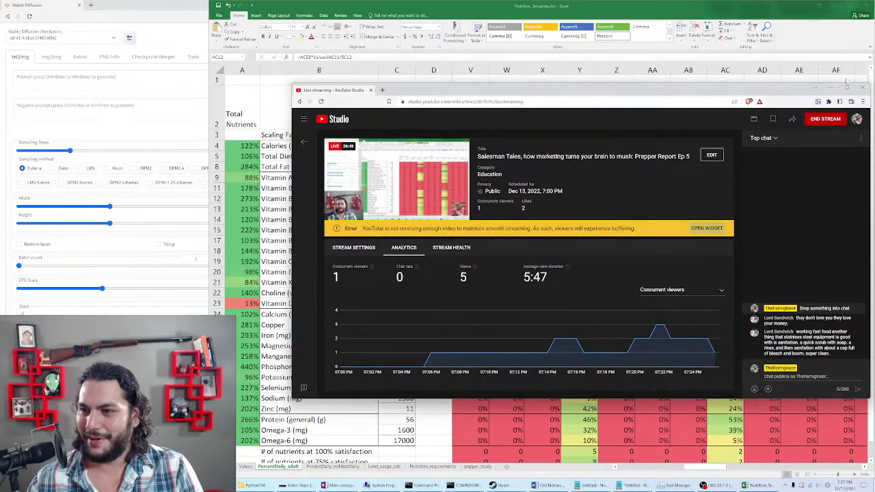
left_click(830, 90)
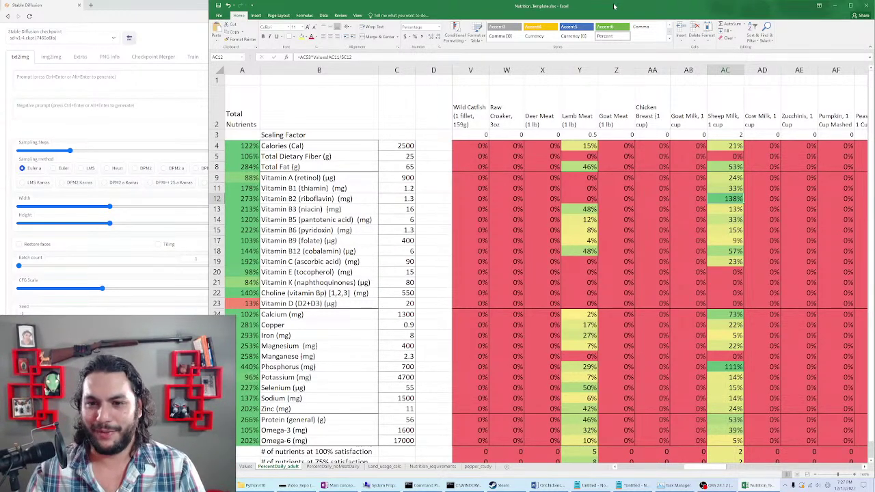
Review the Sheep Milk percentages from Calories through the first B vitamins, and select the Vitamin B2 percentage.
key("Up")
key("Up")
key("Up")
key("Up")
key("Up")
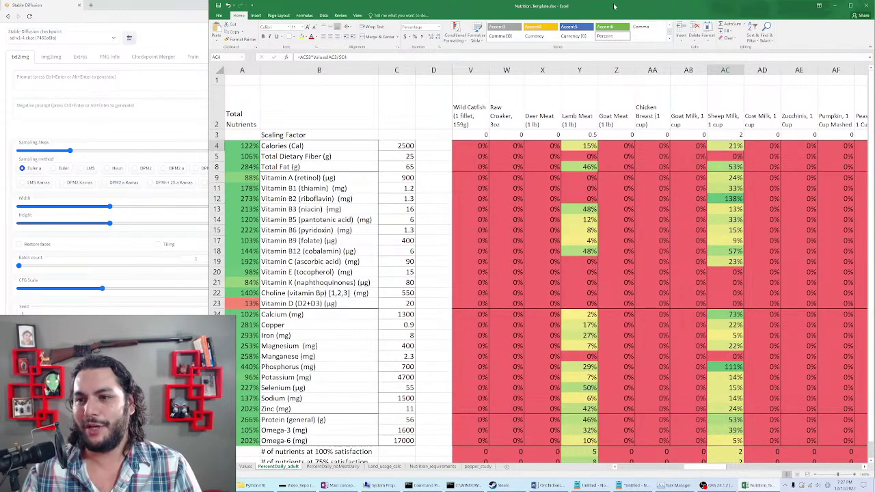
key("Down")
key("Down")
key("Down")
key("Down")
key("Down")
key("Down")
key("Up")
key("Up")
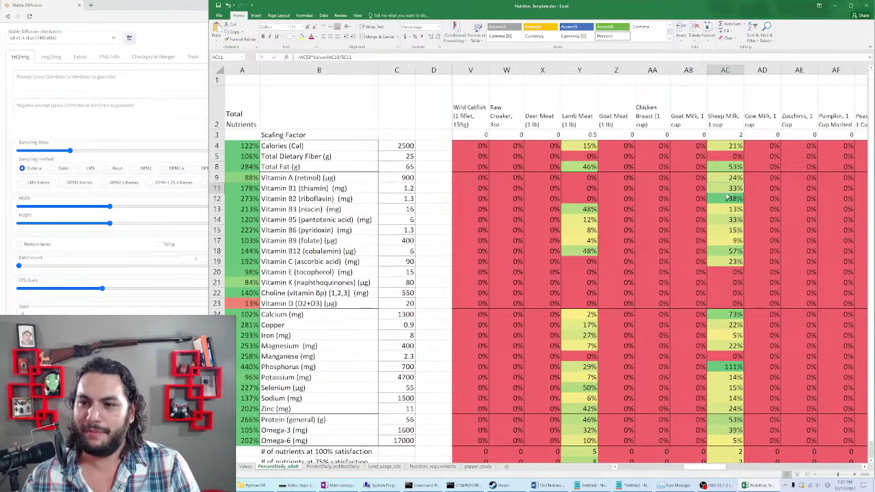
key("Down")
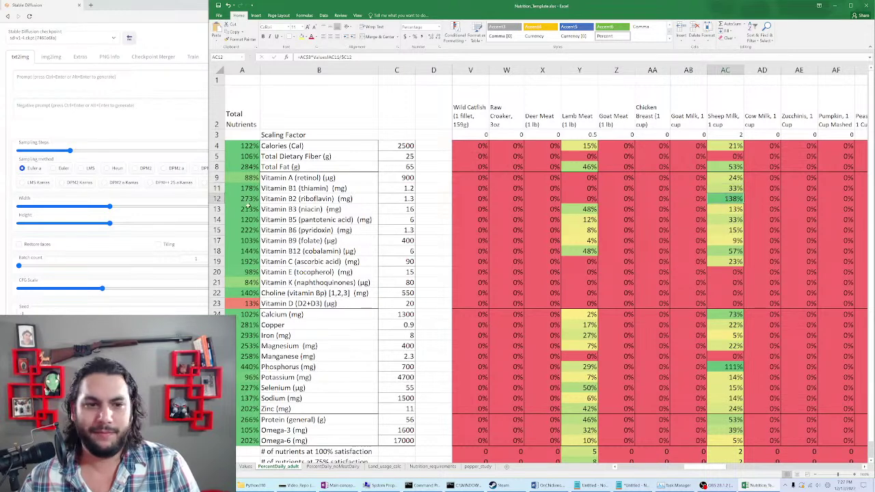
Check the Sheep Milk percentages for Calcium and Phosphorus.
left_click(728, 316)
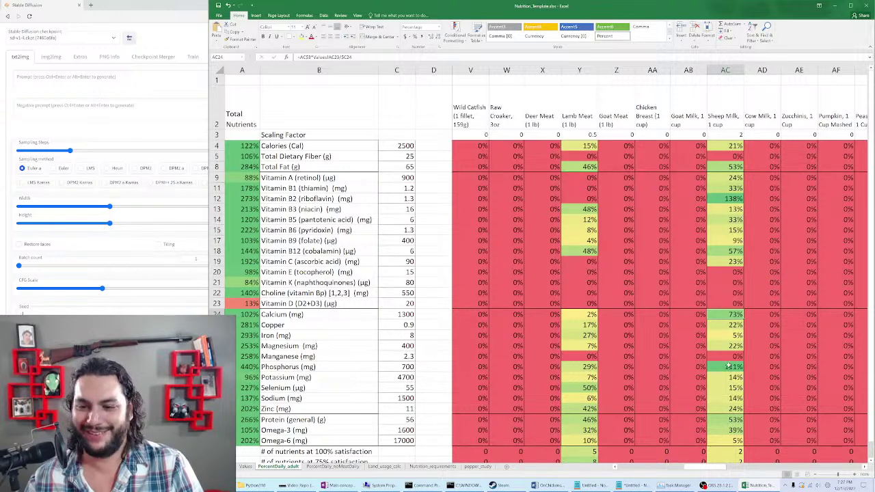
left_click(727, 366)
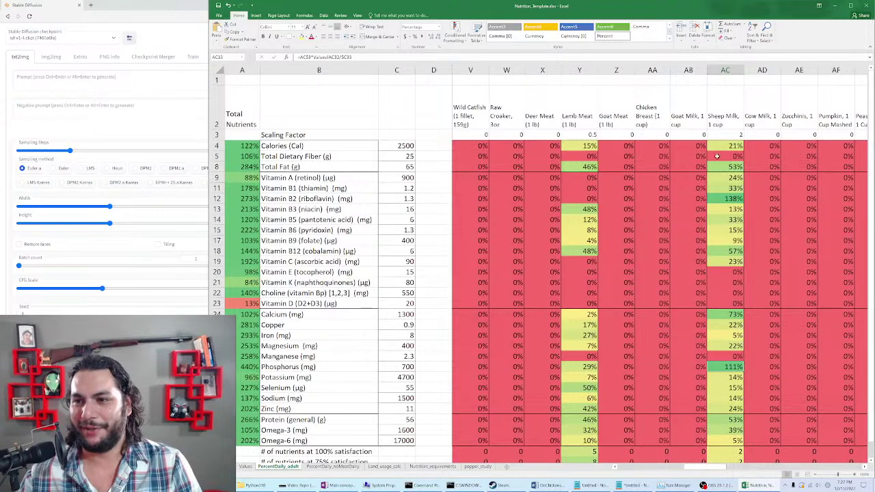
Review the scaling factors from Sheep Milk across the vegetables, mushrooms and fruits to Goji Berry.
left_click(725, 135)
key("Right")
key("Right")
key("Right")
key("Right")
key("Right")
key("Right")
key("Right")
key("Right")
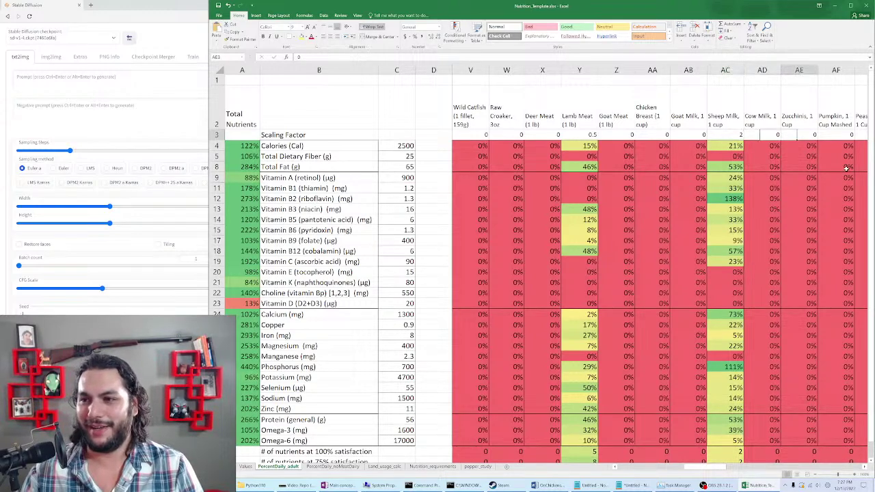
key("Right")
key("Right")
key("Right")
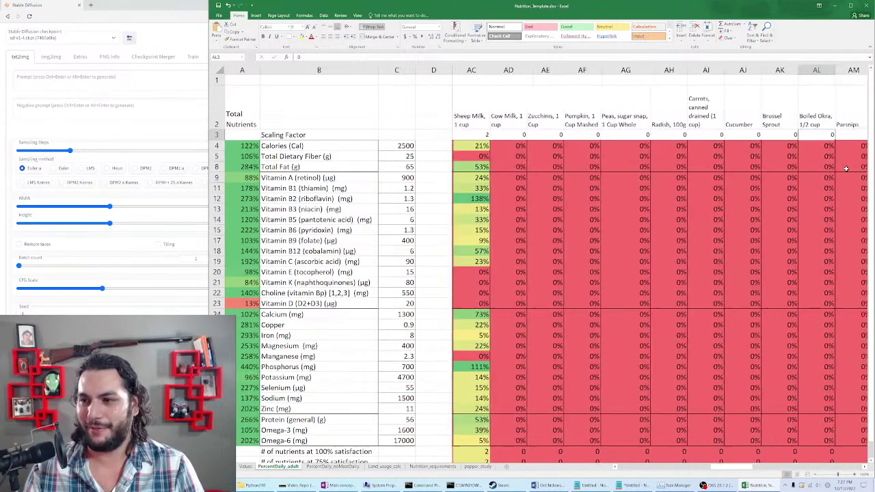
key("Right")
key("Right")
key("Right")
key("Right")
key("Right")
key("Right")
key("Right")
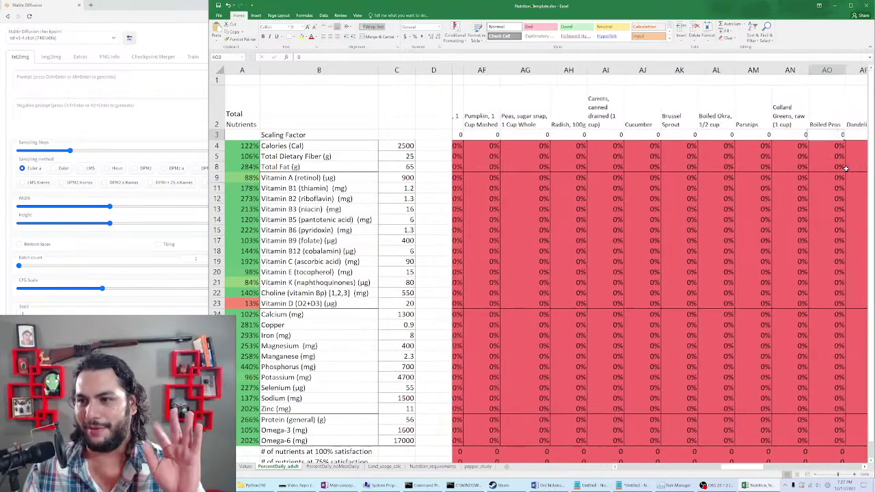
key("Right")
key("Right")
key("Right")
key("Right")
key("Right")
key("Right")
key("Right")
key("Right")
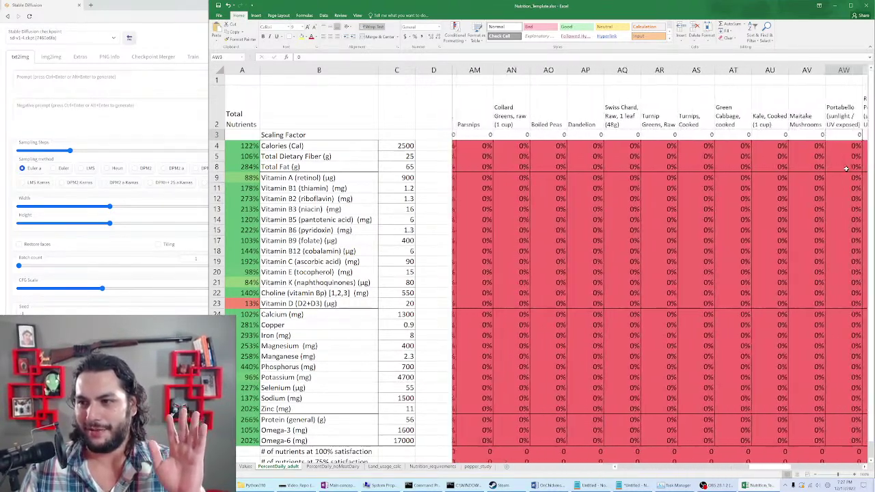
key("Right")
key("Right")
key("Right")
key("Right")
key("Right")
key("Right")
key("Right")
key("Right")
key("Right")
key("Right")
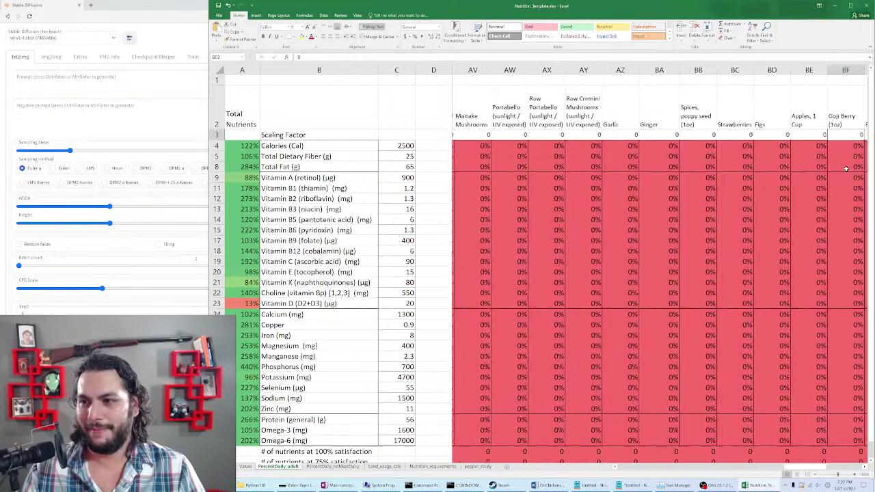
Check the hot chili Peppers column, and return along the scaling factor row to the start of the food columns.
key("Left")
key("Left")
key("Left")
key("Left")
key("Left")
key("Left")
key("Left")
key("Left")
key("Left")
key("Left")
key("Left")
key("Left")
key("Left")
key("Left")
key("Left")
key("Left")
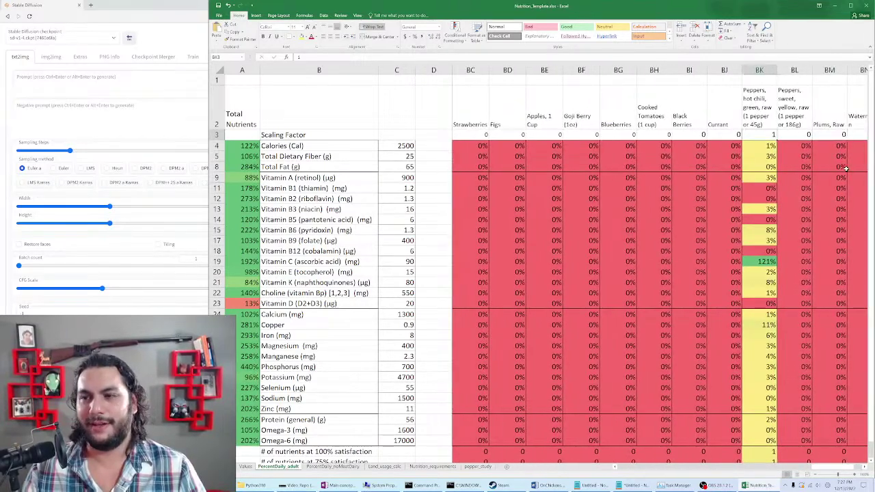
key("Left")
key("Left")
key("Left")
key("Left")
key("Left")
key("Left")
key("Left")
key("Left")
key("Left")
key("Left")
key("Left")
key("Left")
key("Left")
key("Left")
key("Left")
key("Left")
key("Left")
key("Left")
key("Left")
key("Left")
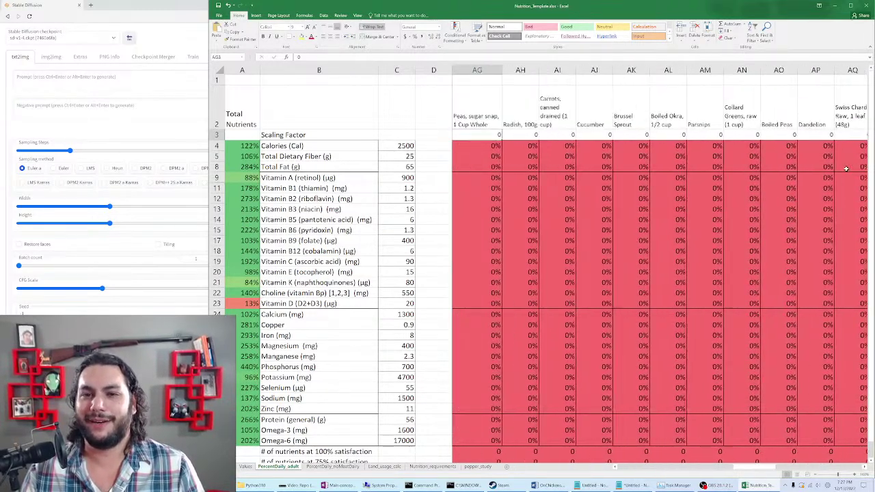
key("Left")
key("Left")
key("Left")
key("Left")
key("Left")
key("Left")
key("Left")
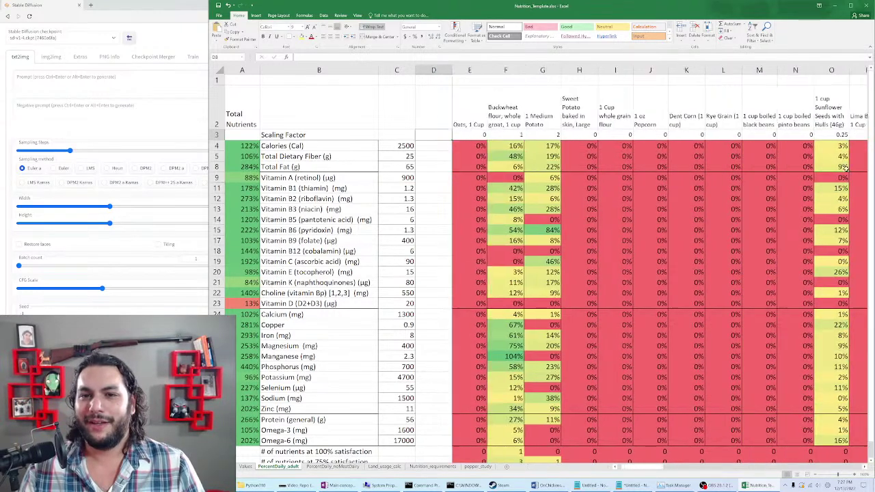
Review the scaling factors from Oats and Buckwheat flour across the grains, beans and seeds to Egg.
key("Right")
key("Right")
key("Right")
key("Left")
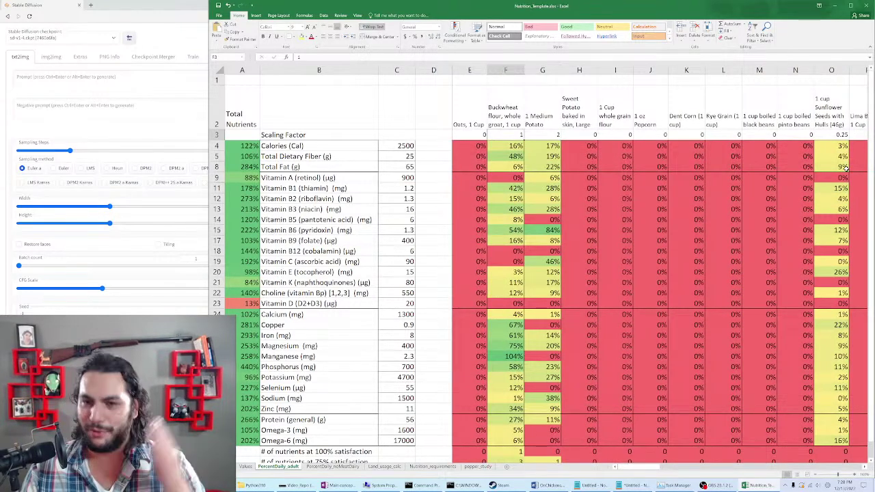
key("Right")
key("Right")
key("Right")
key("Right")
key("Right")
key("Right")
key("Right")
key("Right")
key("Right")
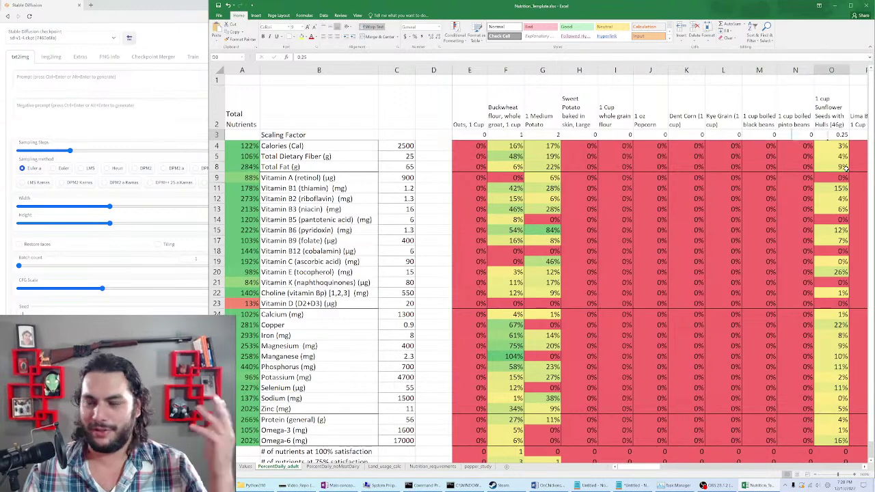
key("Right")
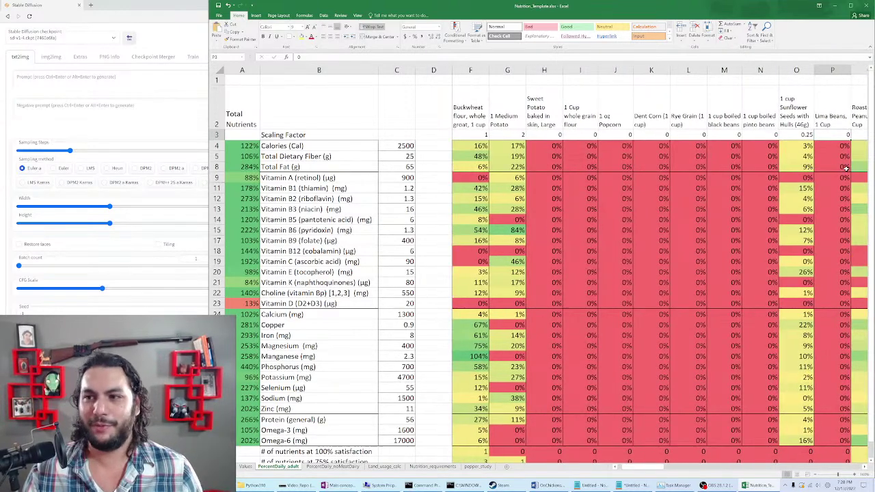
key("Right")
key("Right")
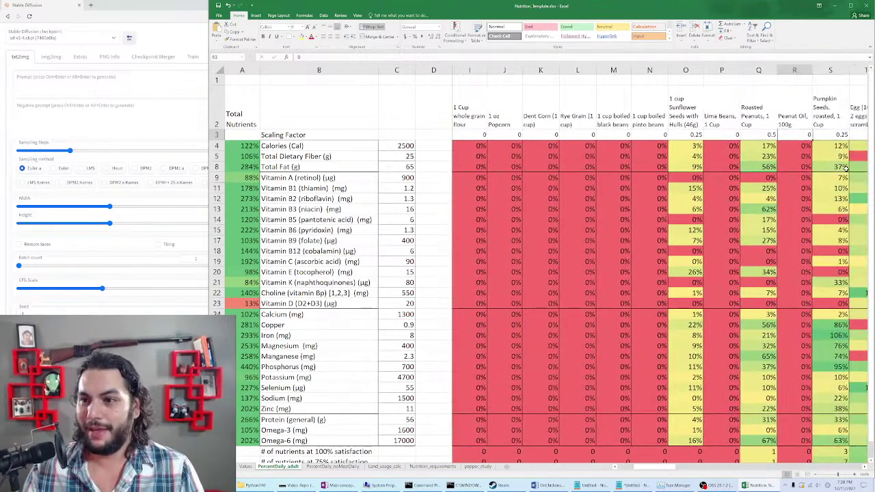
key("Right")
key("Right")
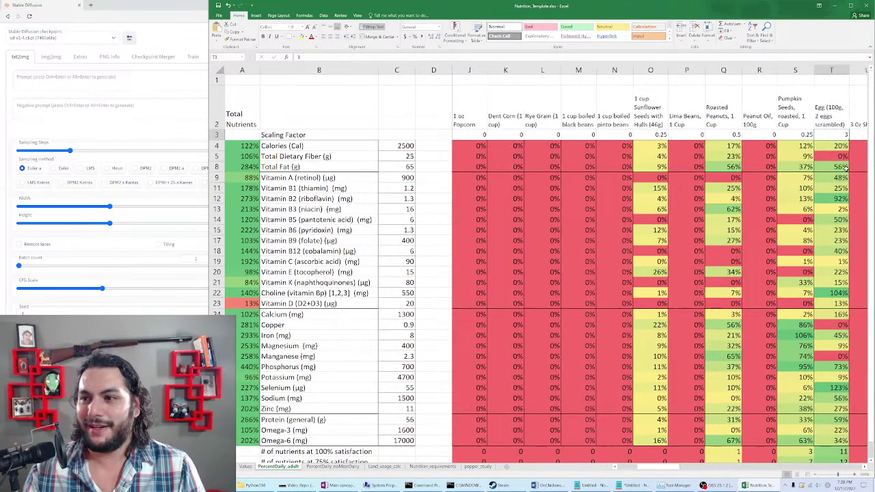
Compare the Pumpkin Seeds column with the neighbouring Egg column.
key("Left")
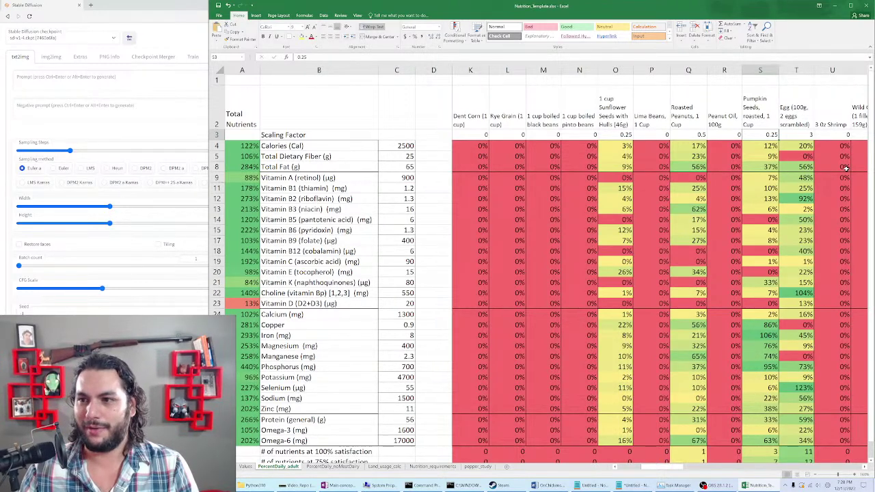
key("Right")
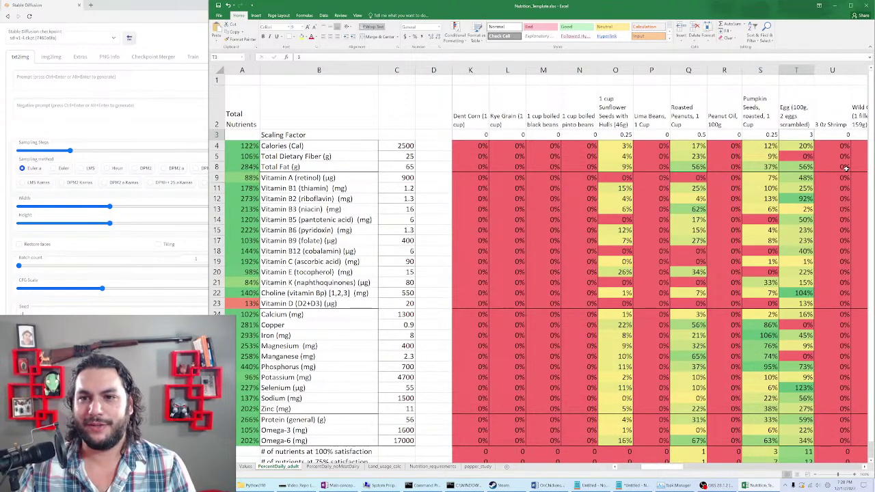
key("Right")
key("Left")
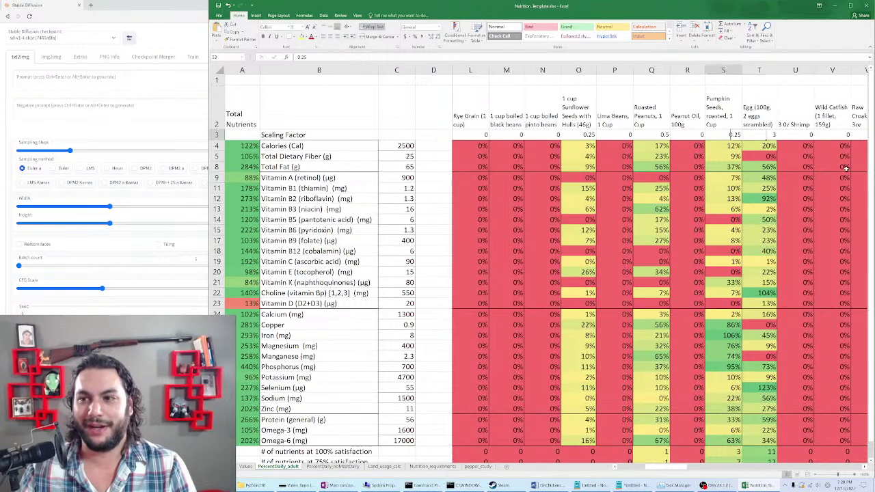
Review the scaling factors from Egg across the fish and meats, including Lamb Meat, to Sheep Milk.
key("Right")
key("Right")
key("Right")
key("Right")
key("Right")
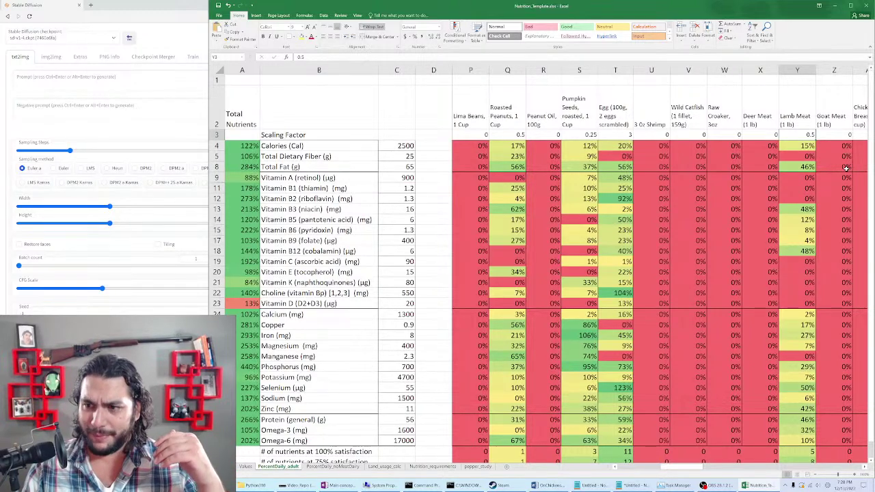
key("Right")
key("Right")
key("Right")
key("Right")
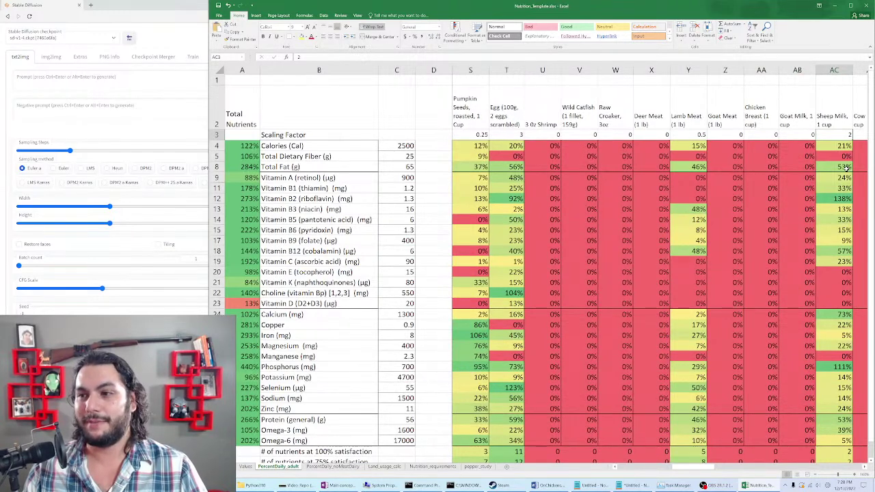
Examine the Sheep Milk percentages from Calories down through the vitamins, and reselect its scaling factor.
key("Down")
key("Down")
key("Down")
key("Down")
key("Down")
key("Down")
key("Down")
key("Down")
key("Down")
key("Down")
key("Down")
key("Down")
key("Down")
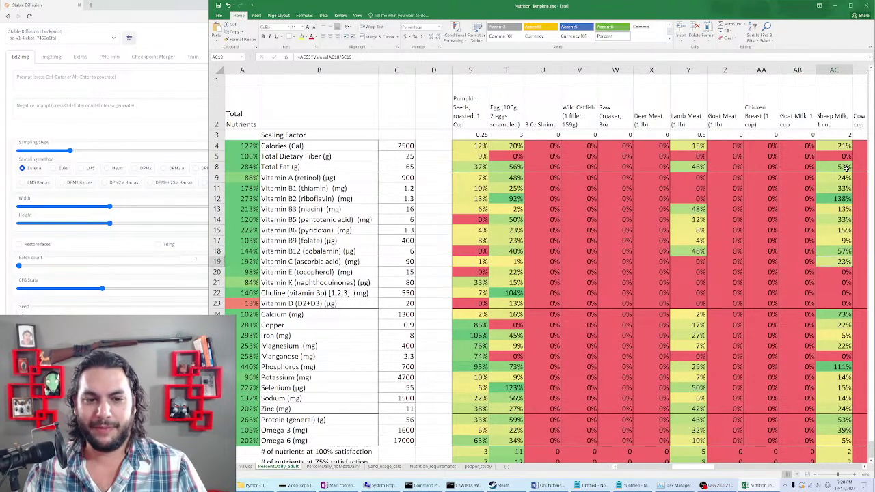
key("Down")
key("Down")
key("Down")
key("Down")
key("Down")
key("Up")
key("Up")
key("Up")
key("Up")
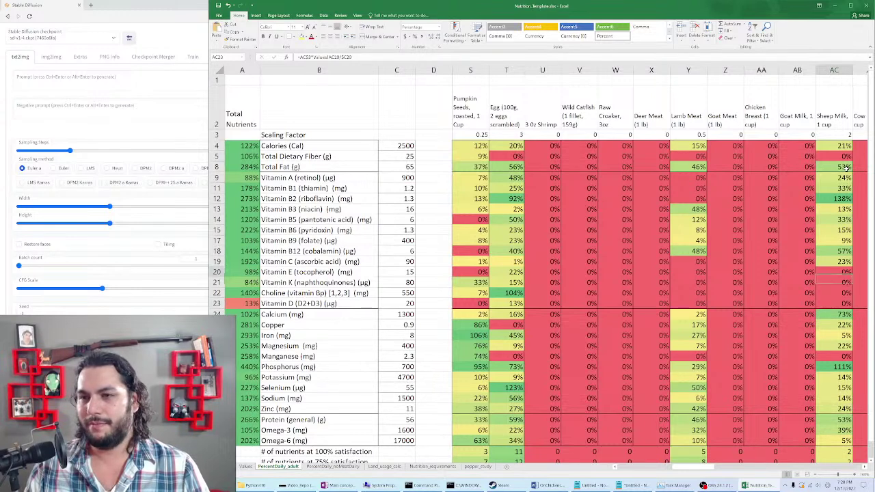
key("Up")
key("Up")
key("Up")
key("Up")
key("Up")
key("Up")
key("Up")
key("Up")
key("Up")
key("Up")
key("Up")
key("Up")
key("Up")
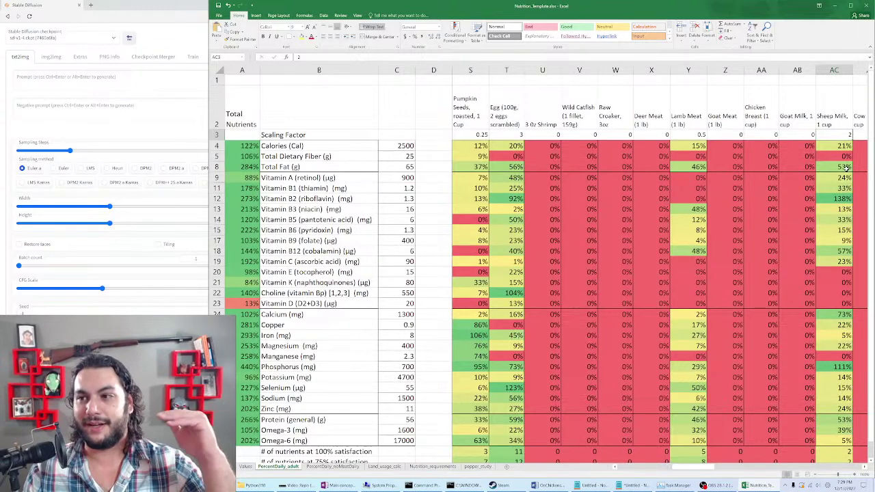
Review the scaling factors of the foods after Sheep Milk, from Cow Milk through the vegetables to Green Cabbage.
scroll(846, 168, "right", 7)
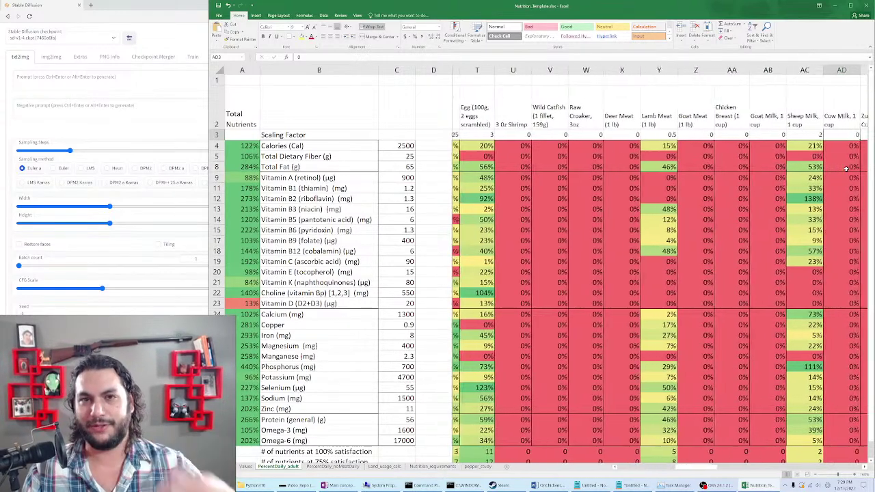
scroll(847, 168, "right", 6)
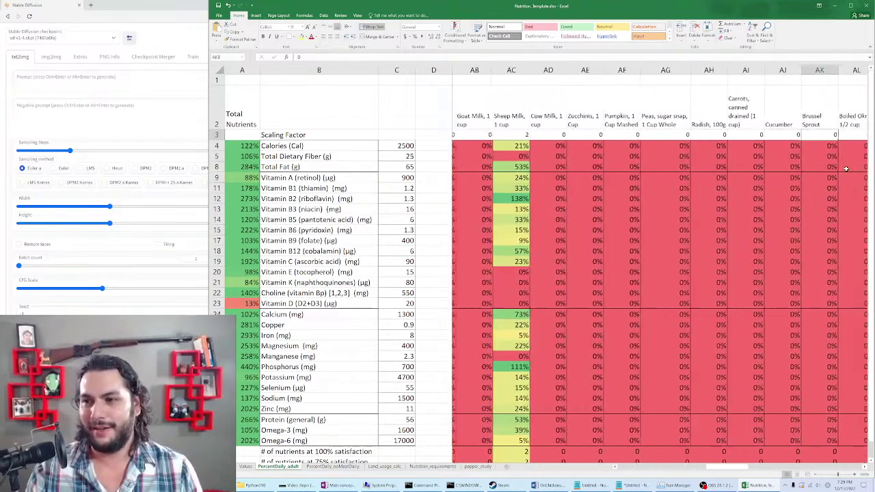
key("Right")
key("Right")
key("Right")
key("Right")
key("Right")
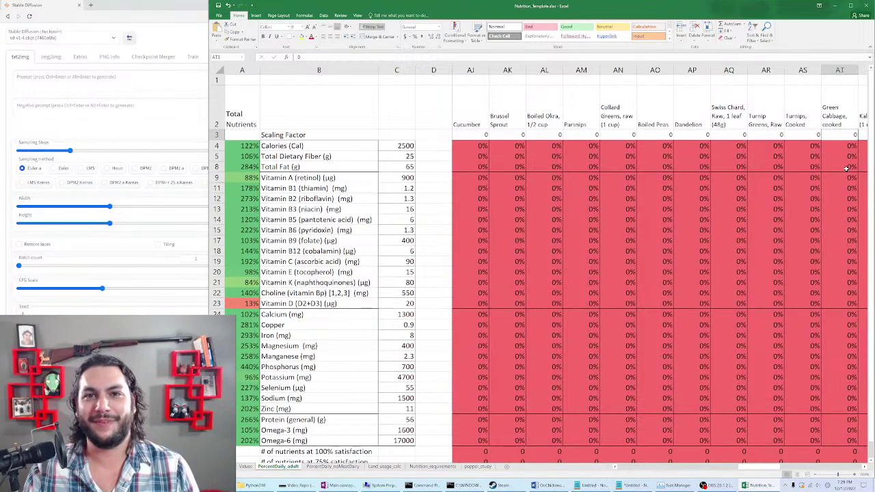
Review the scaling factors of the foods after Green Cabbage, from Kale through the mushrooms, garlic, ginger and berries to Currant.
key("Right")
key("Right")
key("Right")
key("Right")
key("Right")
key("Right")
key("Right")
key("Right")
key("Right")
key("Right")
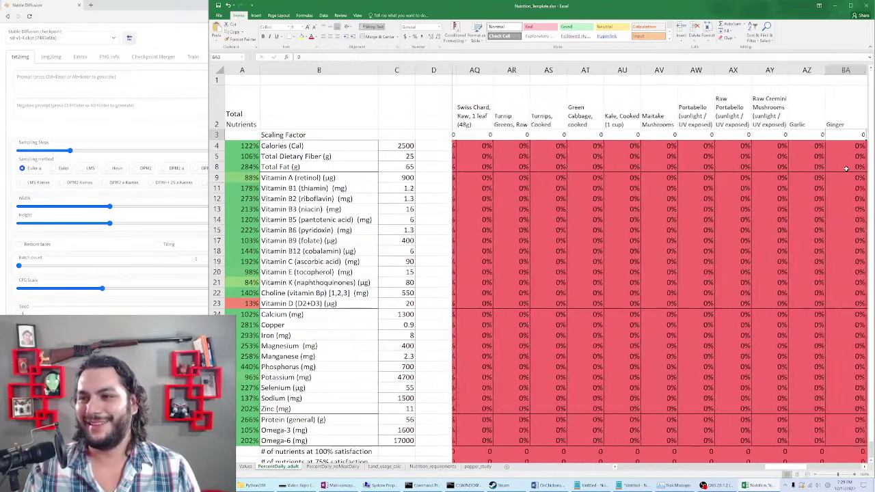
key("Right")
key("Right")
key("Right")
key("Right")
key("Right")
key("Right")
key("Right")
key("Right")
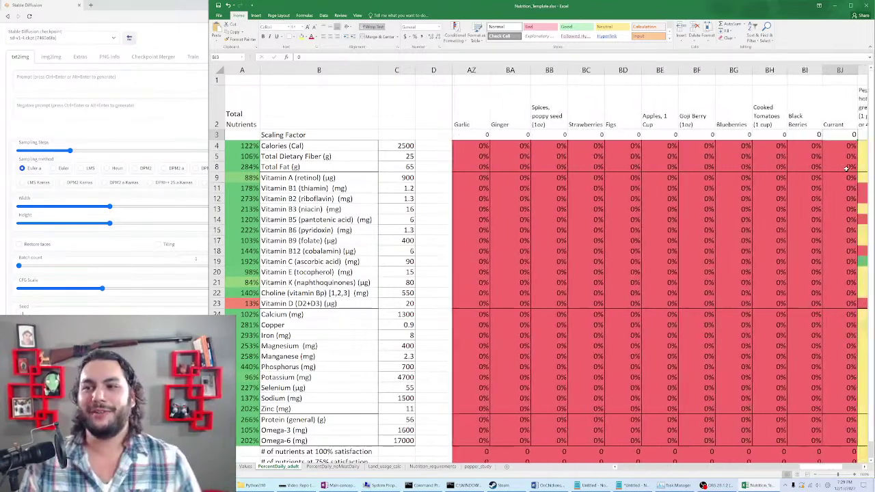
key("Left")
key("Left")
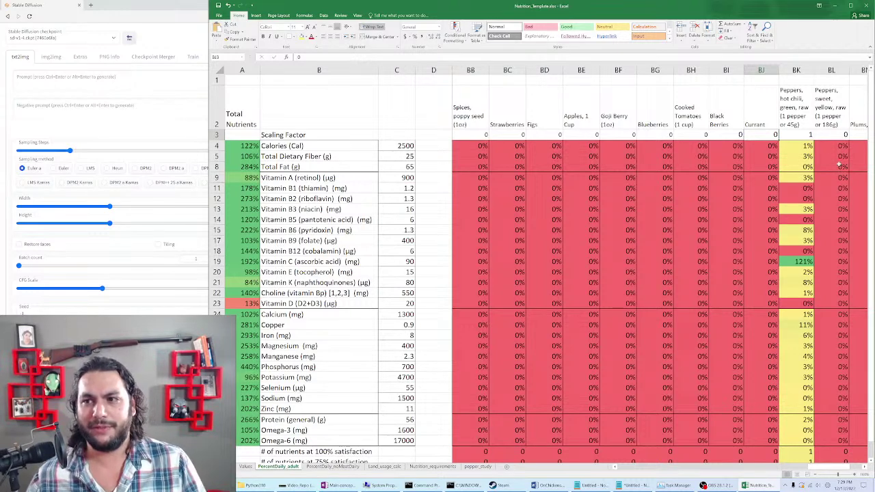
Examine the scaling factor of the green hot chili peppers and those of the remaining foods up to Honey.
left_click(798, 135)
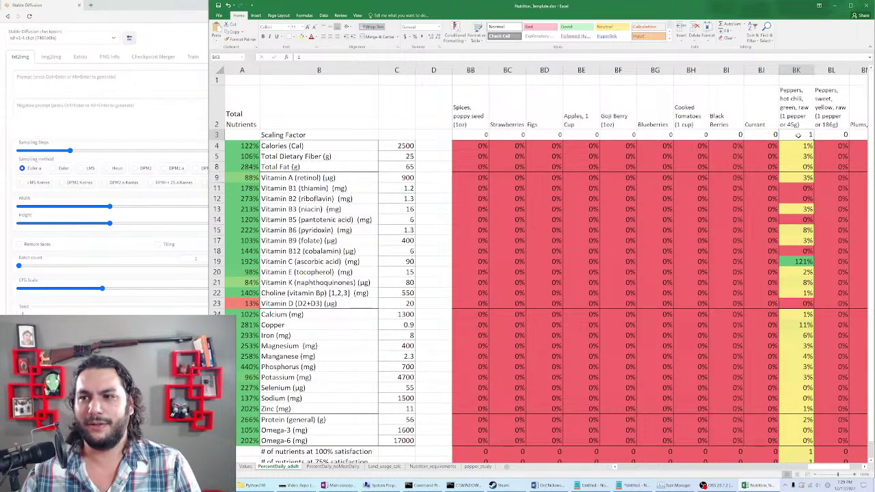
key("Right")
key("Right")
key("Right")
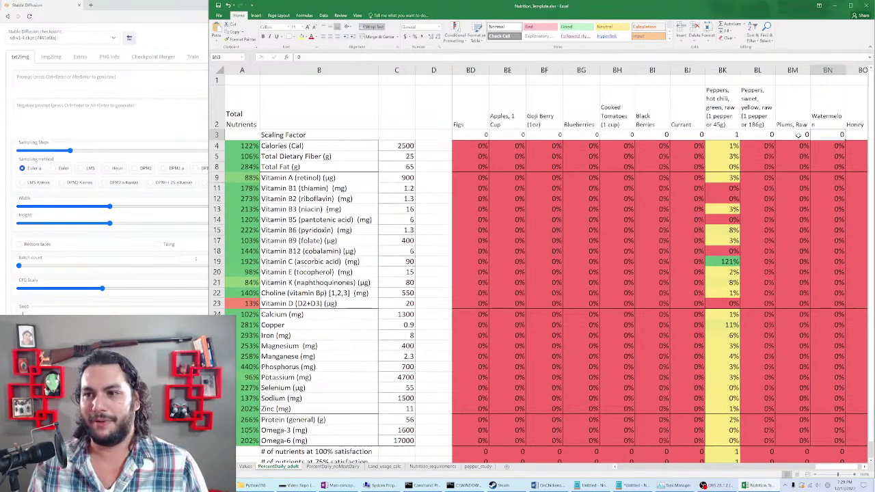
key("Right")
key("Left")
key("Left")
key("Left")
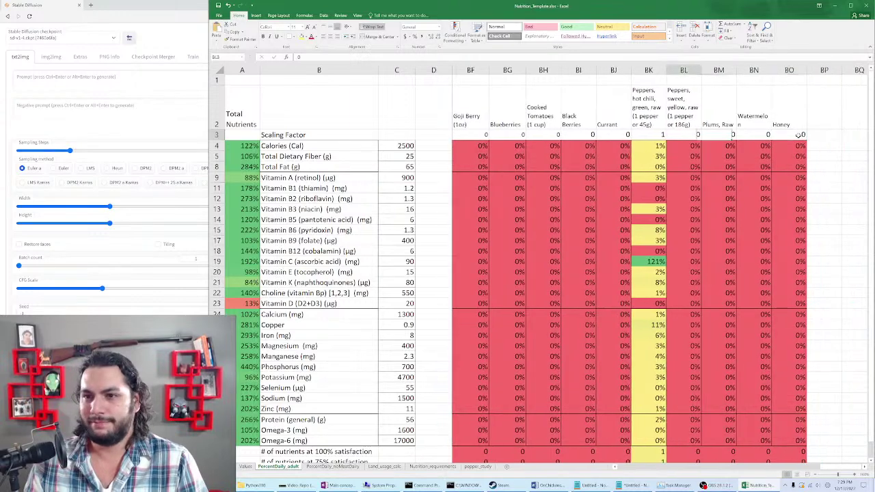
Look back across the scaling factors from the sweet yellow peppers through the fruits and mushrooms to Collard Greens.
key("Left")
key("Left")
key("Left")
key("Left")
key("Left")
key("Left")
key("Left")
key("Left")
key("Left")
key("Left")
key("Left")
key("Left")
key("Left")
key("Left")
key("Left")
key("Left")
key("Left")
key("Left")
key("Left")
key("Left")
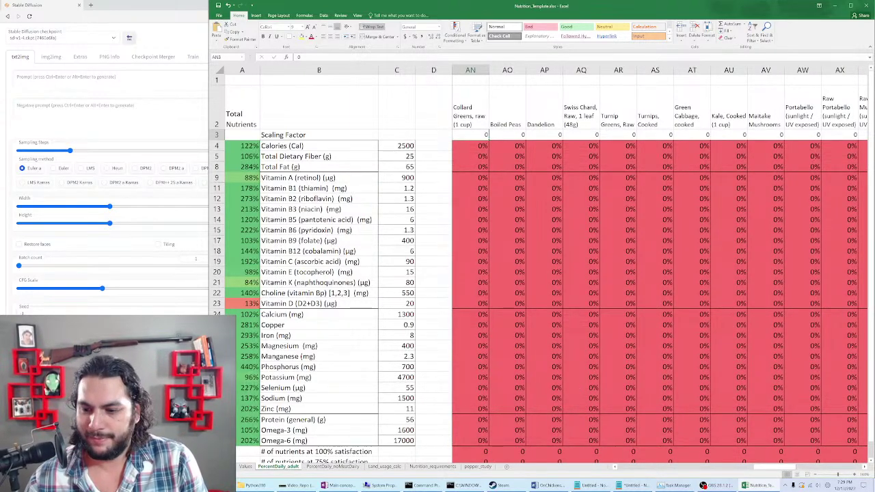
Switch to OBS and change the live scene to Facecam_Only.
left_click(709, 485)
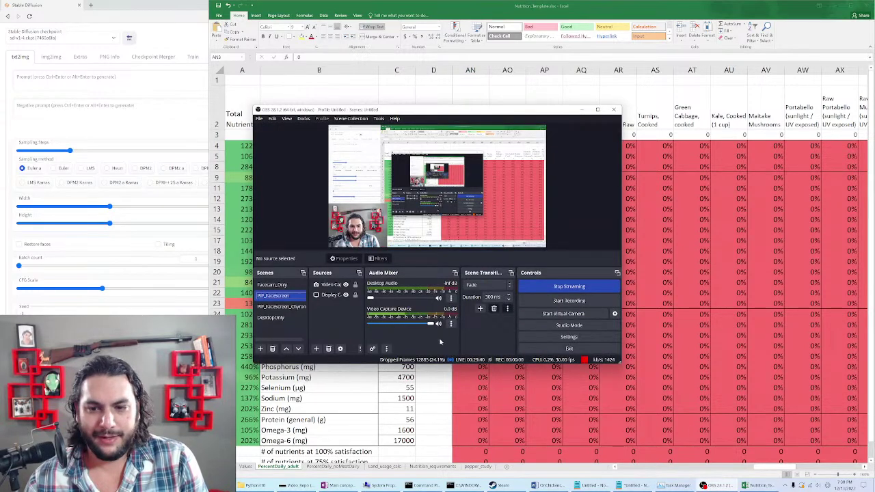
left_click(311, 294)
left_click(274, 284)
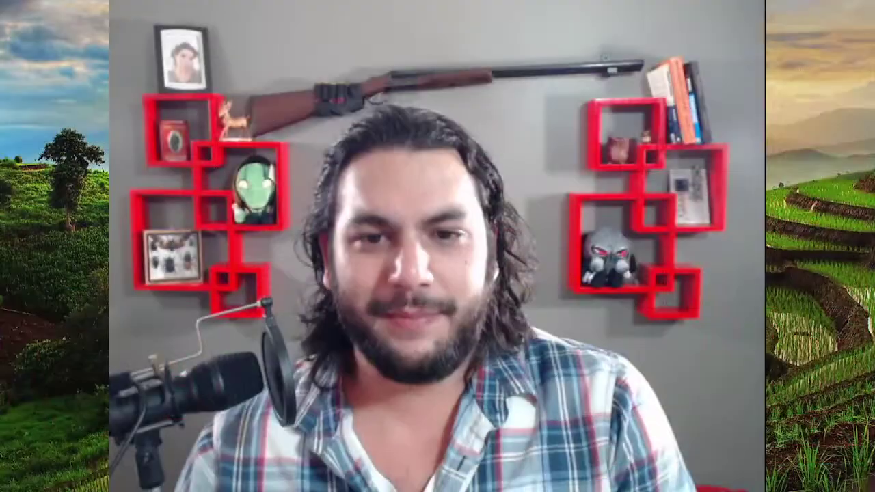